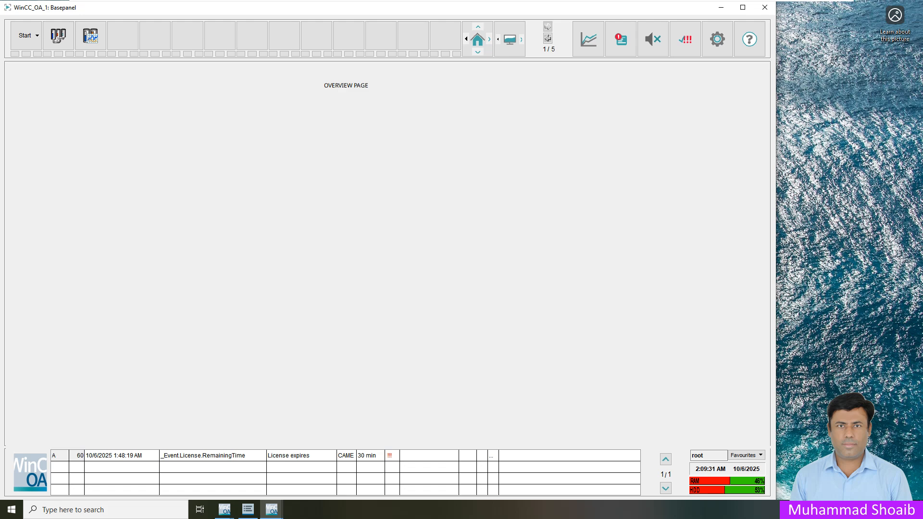
Step: Switch to Page 1 and Page 2 via toolbar icons, then StartPanel and Page1 from Start
left_click(61, 39)
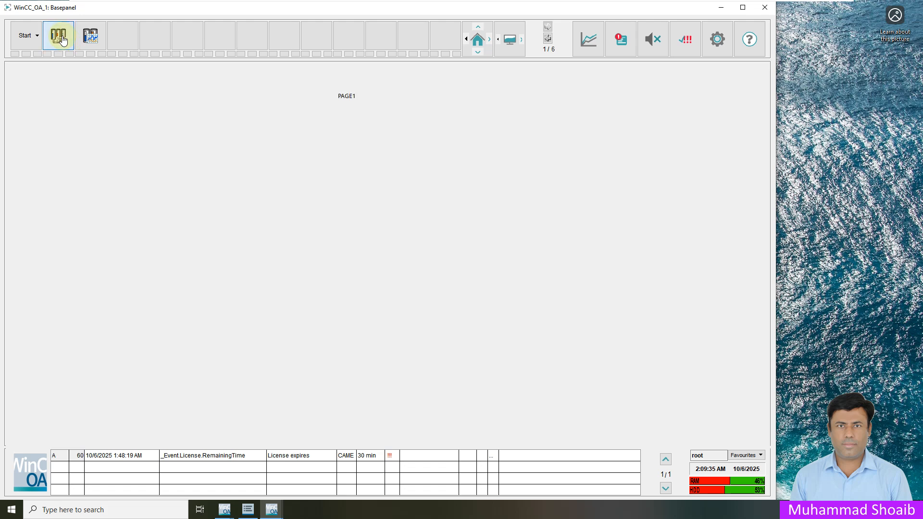
left_click(88, 43)
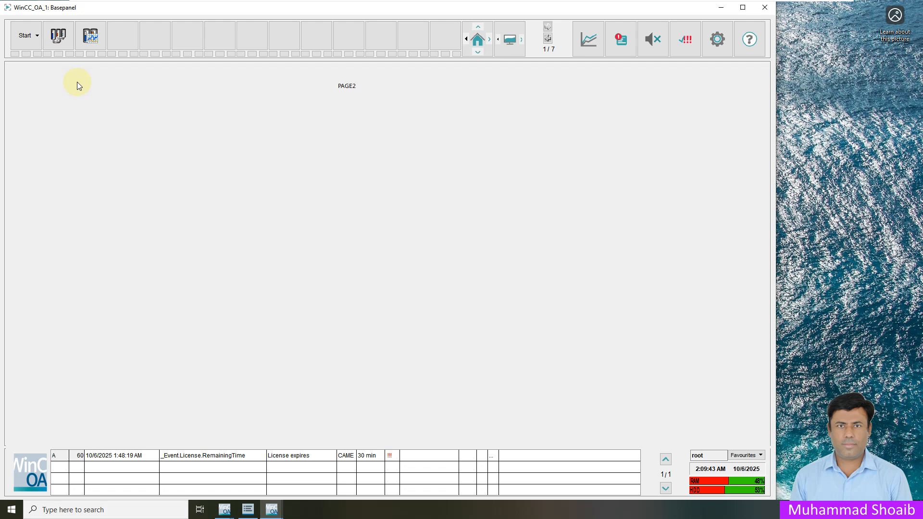
left_click(38, 37)
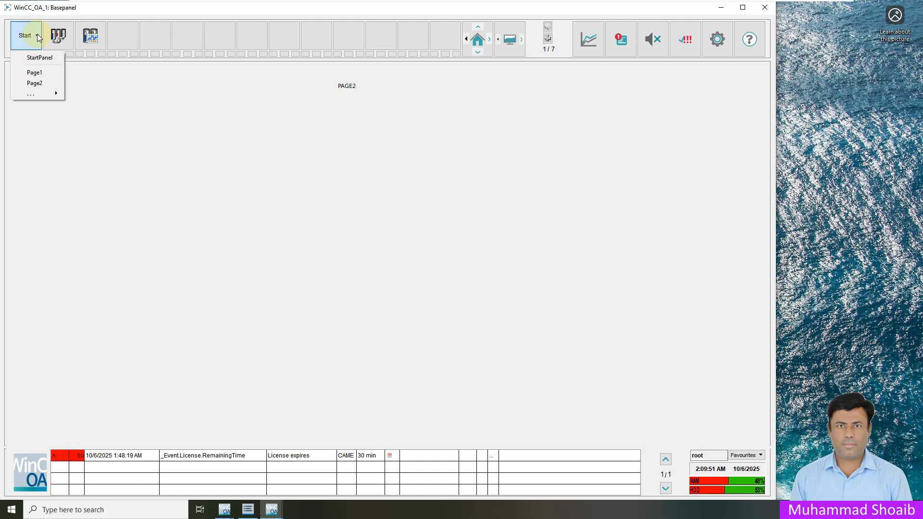
left_click(48, 57)
left_click(38, 37)
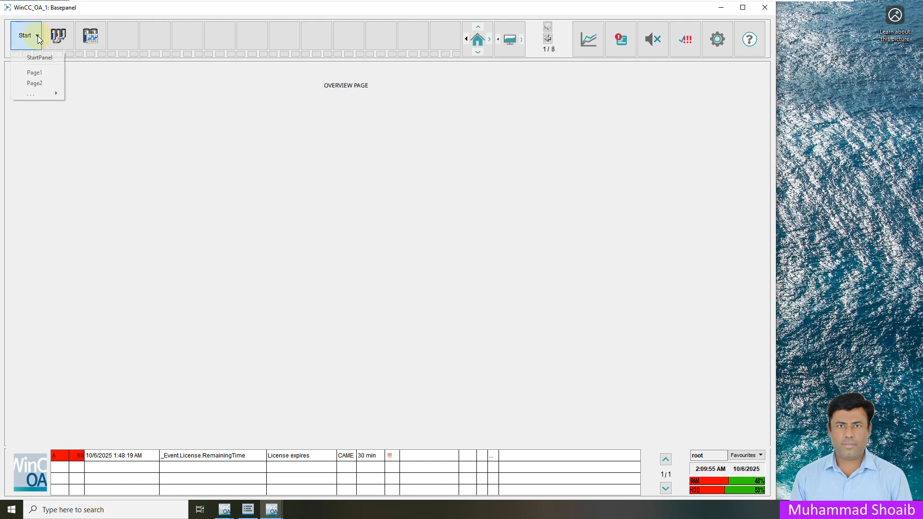
left_click(35, 73)
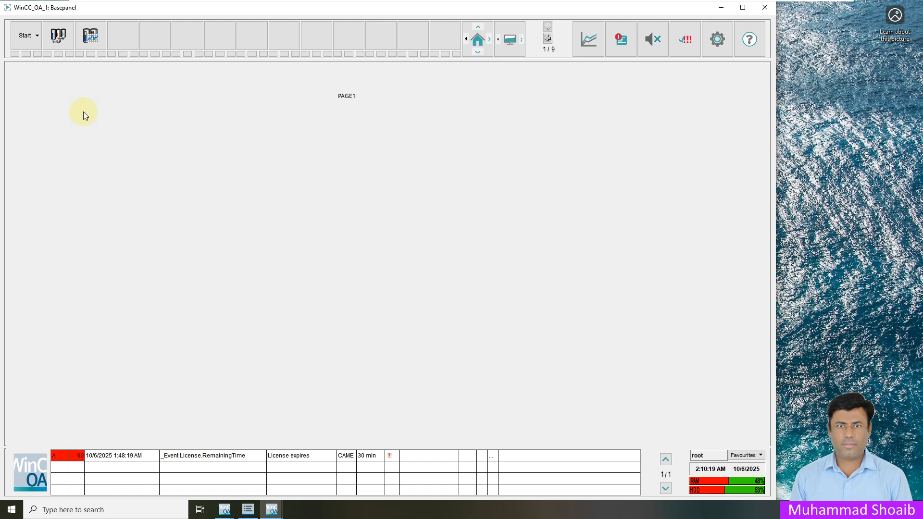
Step: Open Page1 and Page2 from the Start list, then toggle Page 1 and Page 2 icons
left_click(38, 39)
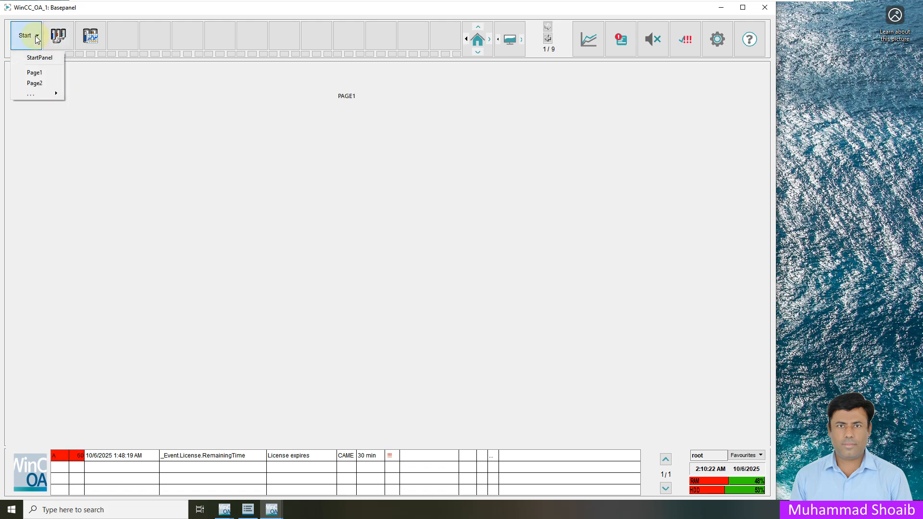
left_click(46, 74)
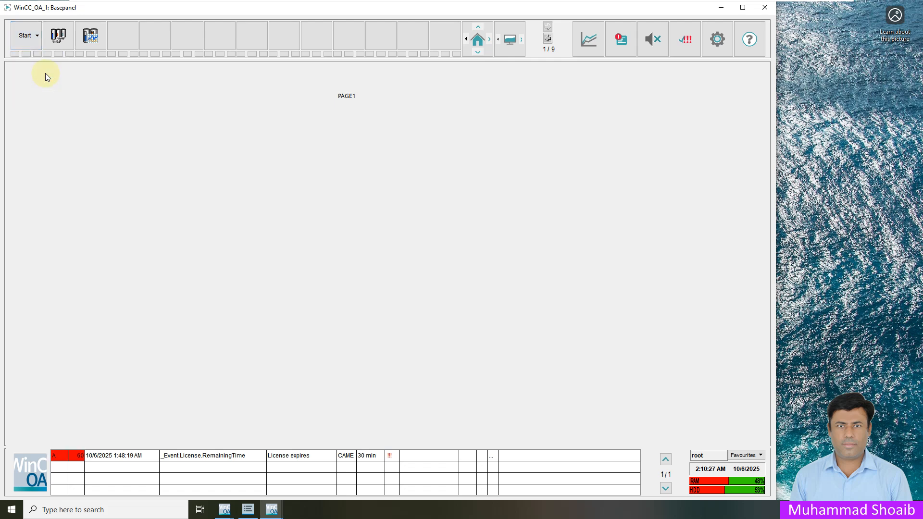
left_click(39, 39)
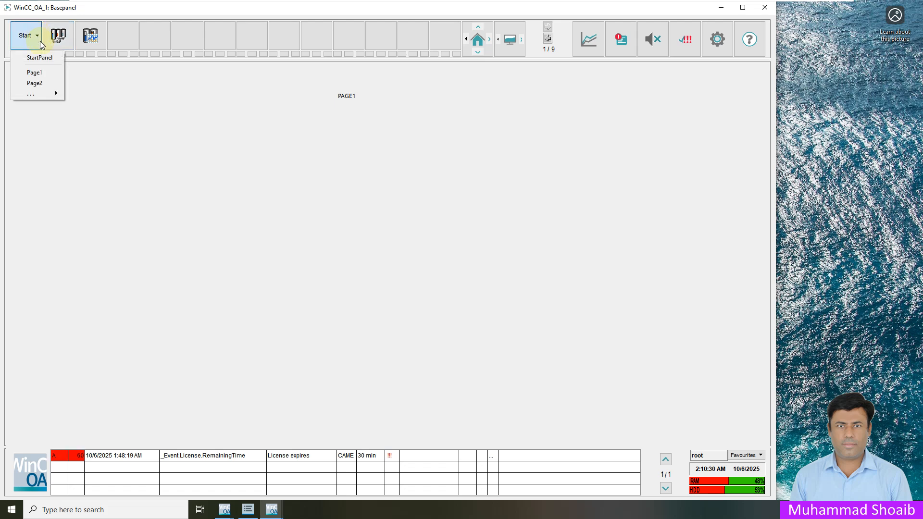
left_click(36, 85)
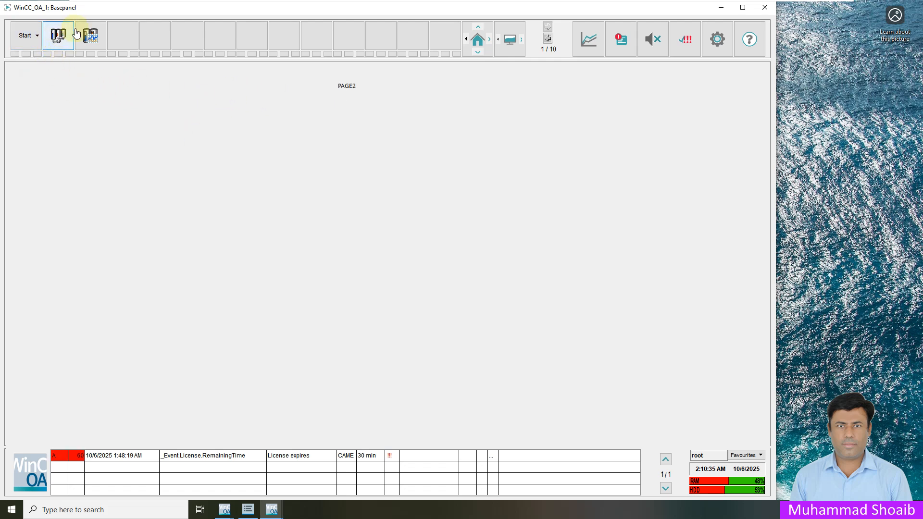
left_click(89, 38)
left_click(88, 40)
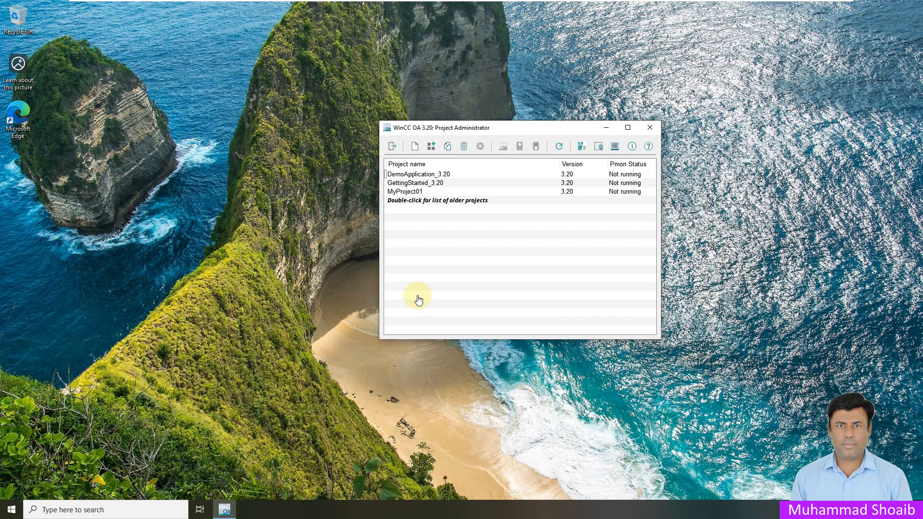
Step: Start MyProject01 from Project Administrator and confirm with the root user's password
left_click(425, 192)
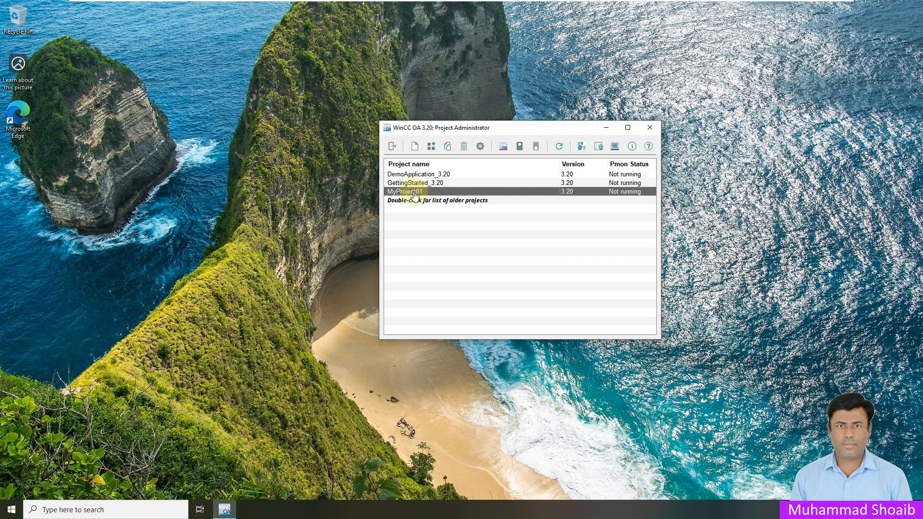
left_click(519, 147)
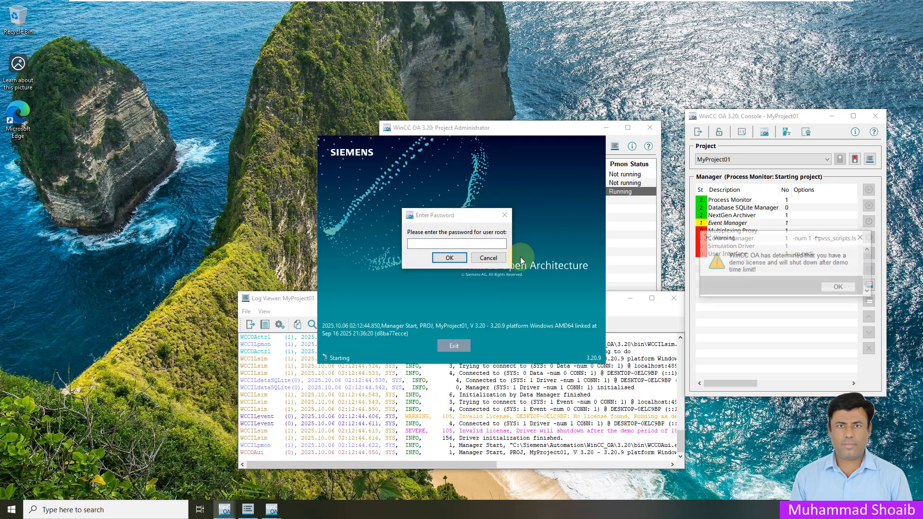
left_click(461, 256)
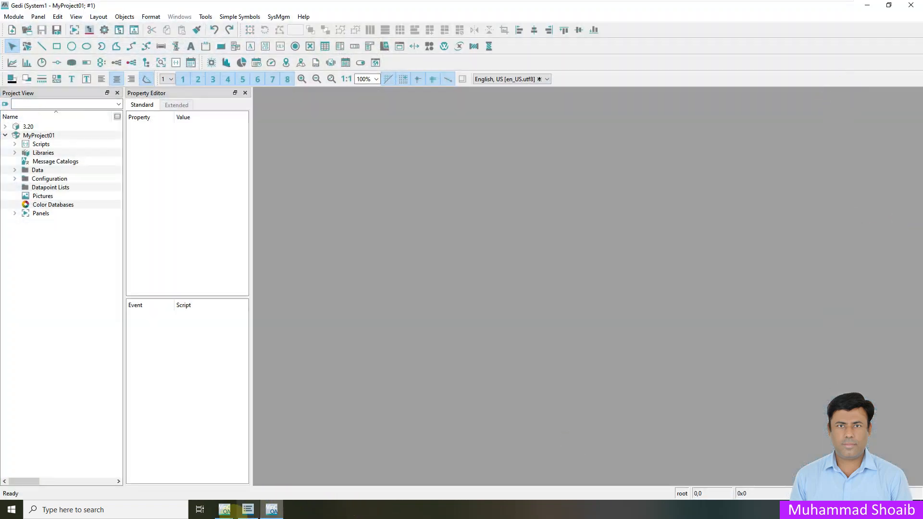
Step: Acknowledge the console's demo-license warning, then return to Gedi and select the Panels folder
mouse_move(219, 513)
left_click(265, 461)
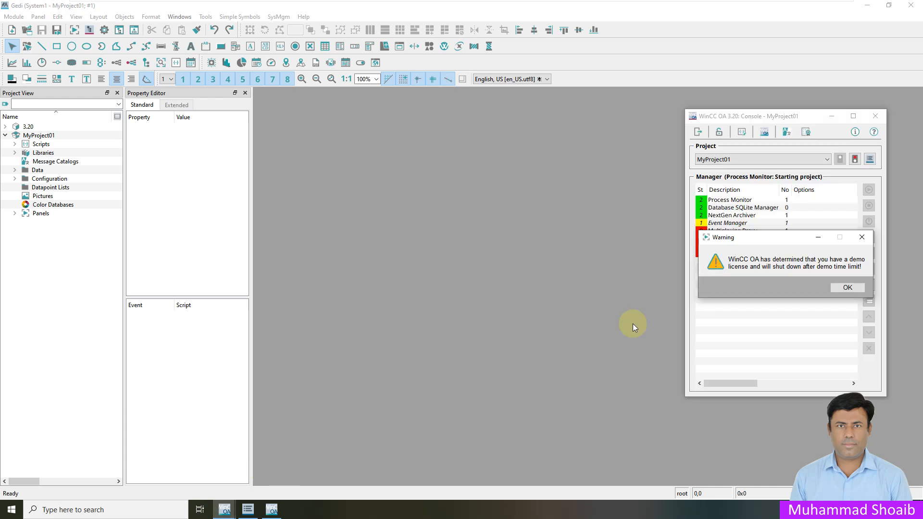
left_click(844, 288)
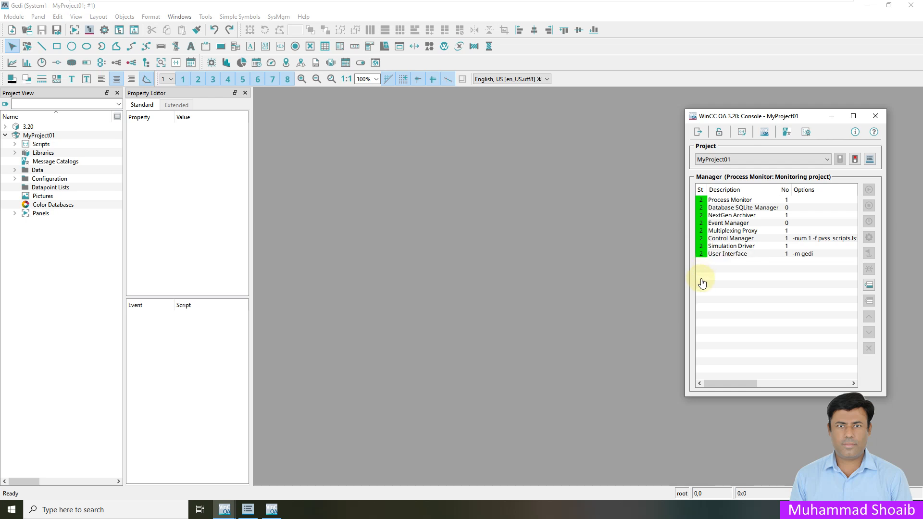
left_click(446, 297)
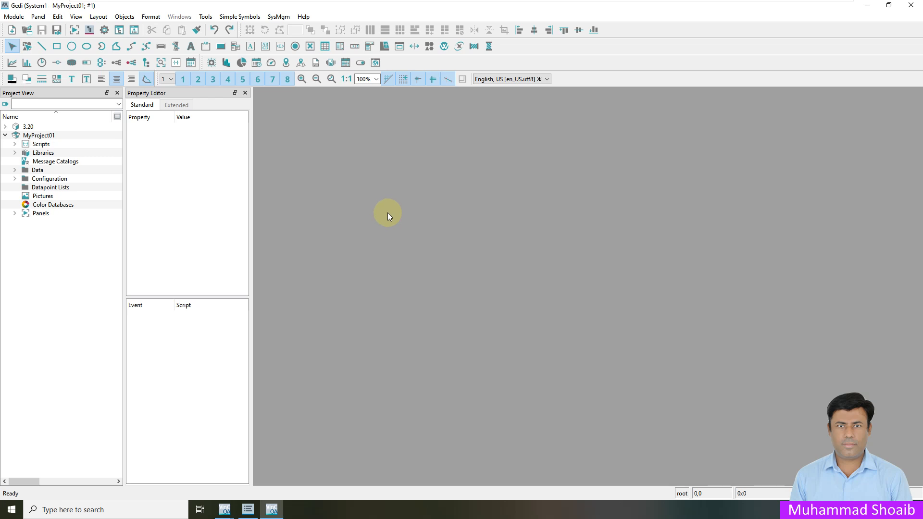
left_click(46, 214)
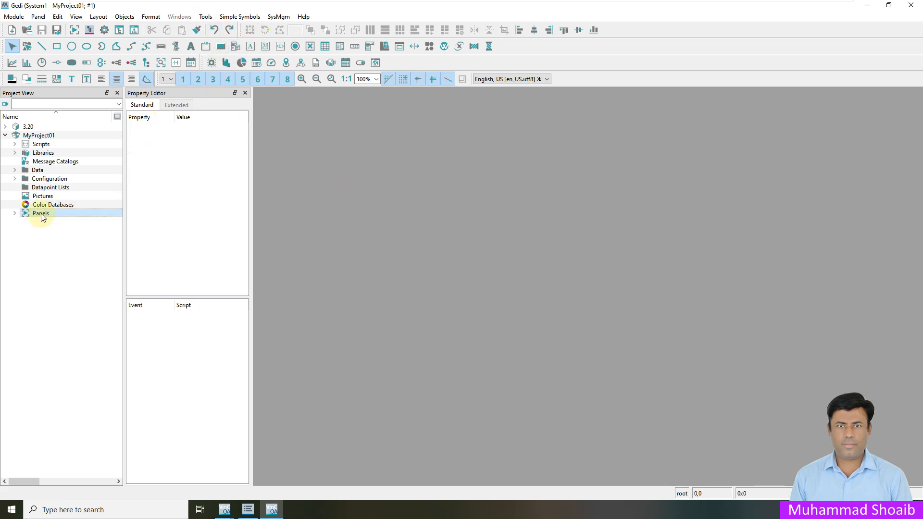
Step: Add a new panel named Overview.pnl to the Panels folder
right_click(42, 217)
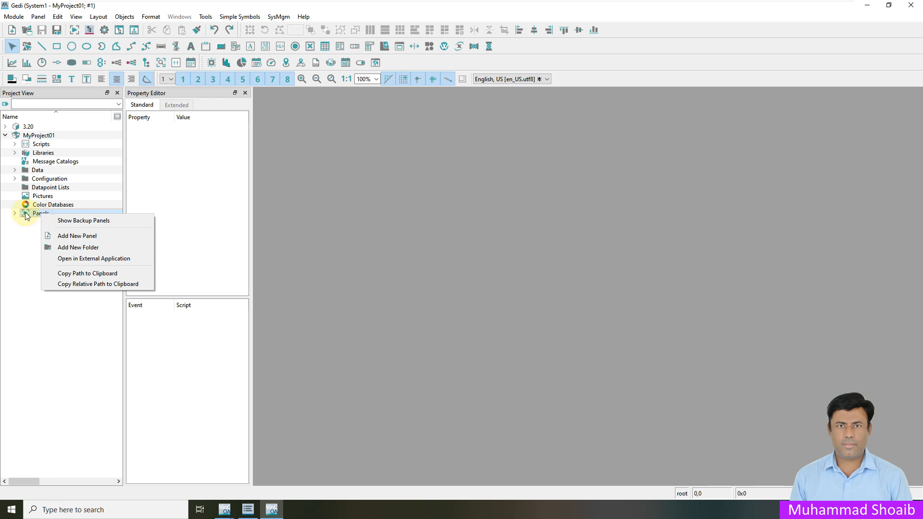
left_click(61, 236)
left_click(433, 249)
left_click_drag(435, 249, 392, 237)
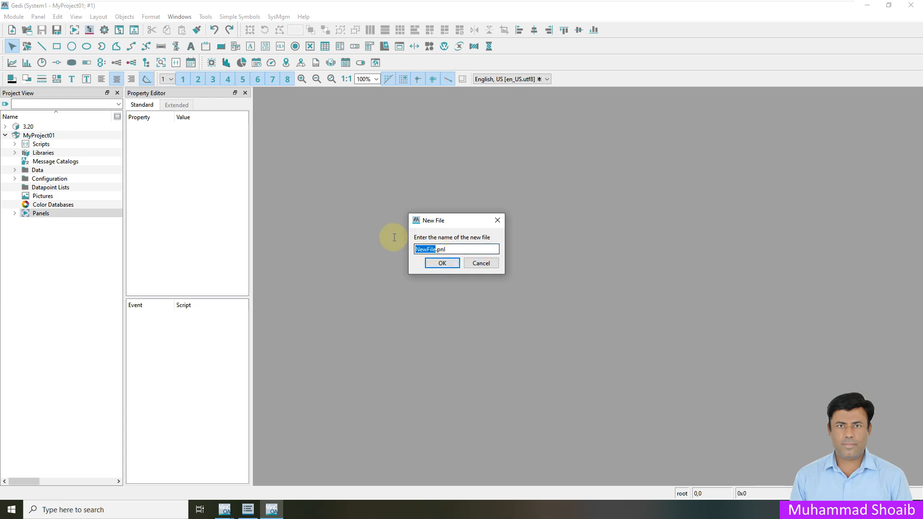
type("Overview")
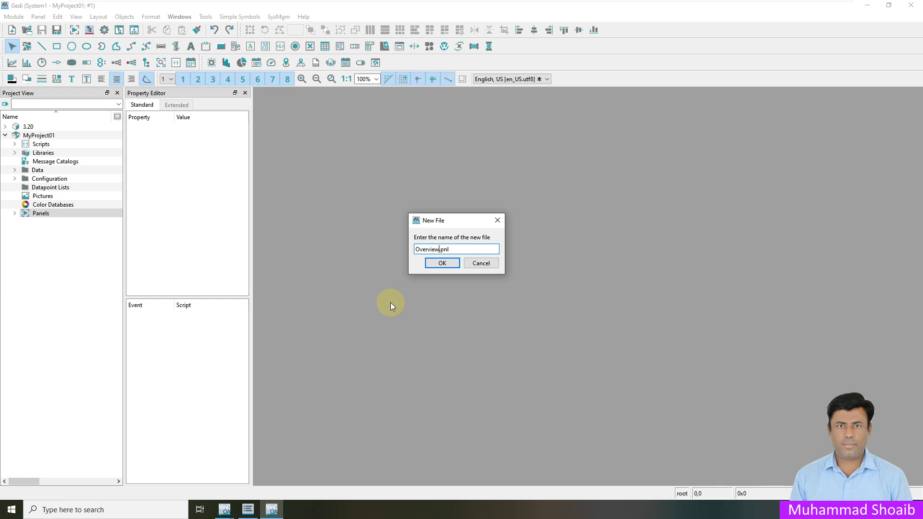
left_click(443, 263)
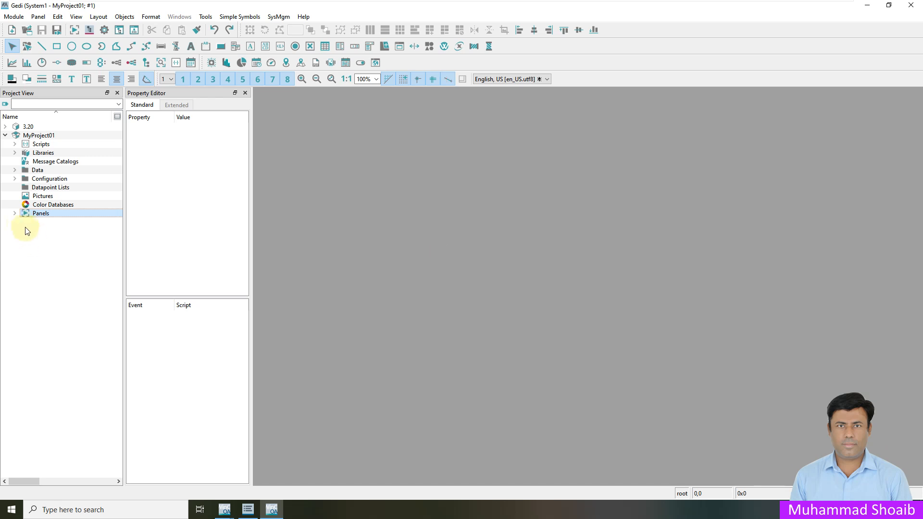
Step: Open Overview.pnl and set its width to 1920
left_click(14, 213)
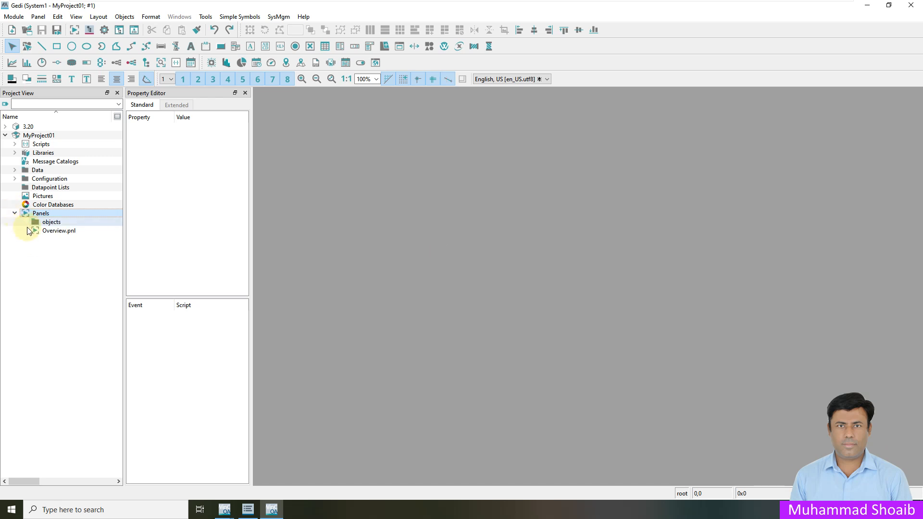
double_click(60, 232)
left_click(197, 163)
type("1920")
key("Return")
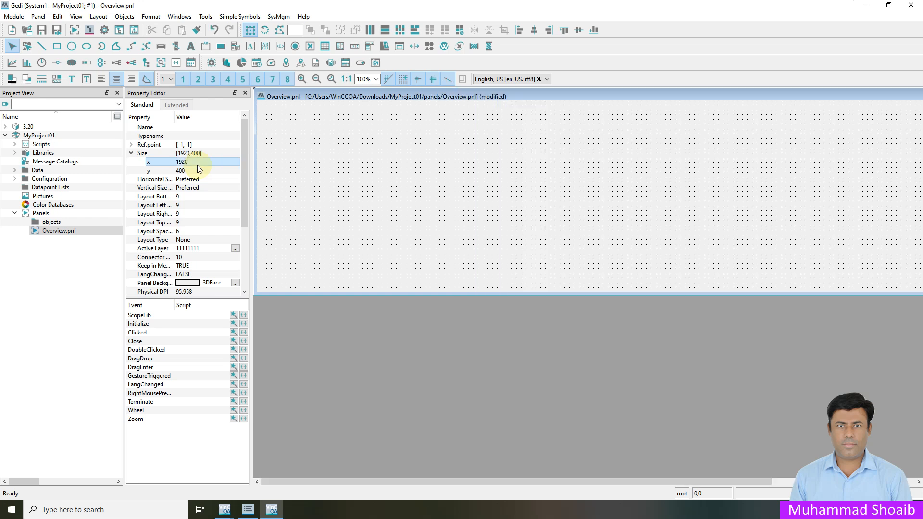
Step: Set the panel height to 1080 and place an OVERVIEW title text
left_click(195, 170)
type("108")
key("Return")
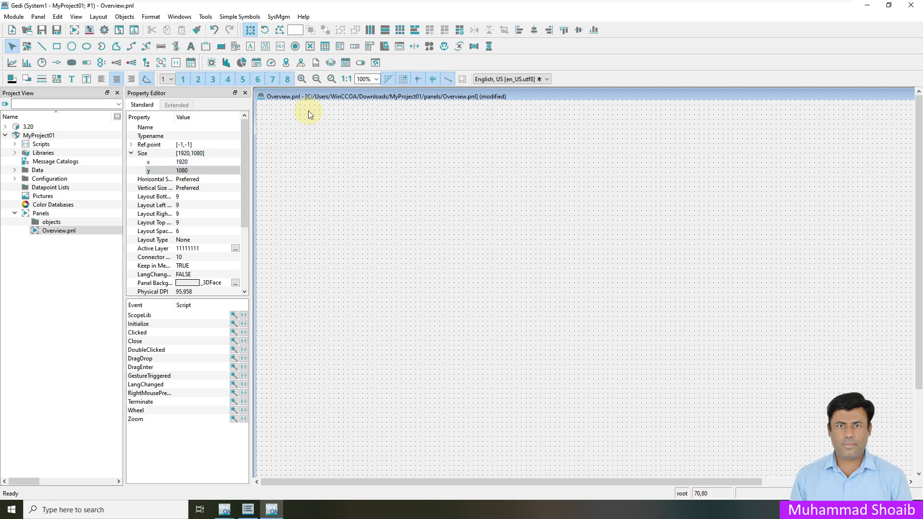
left_click(191, 46)
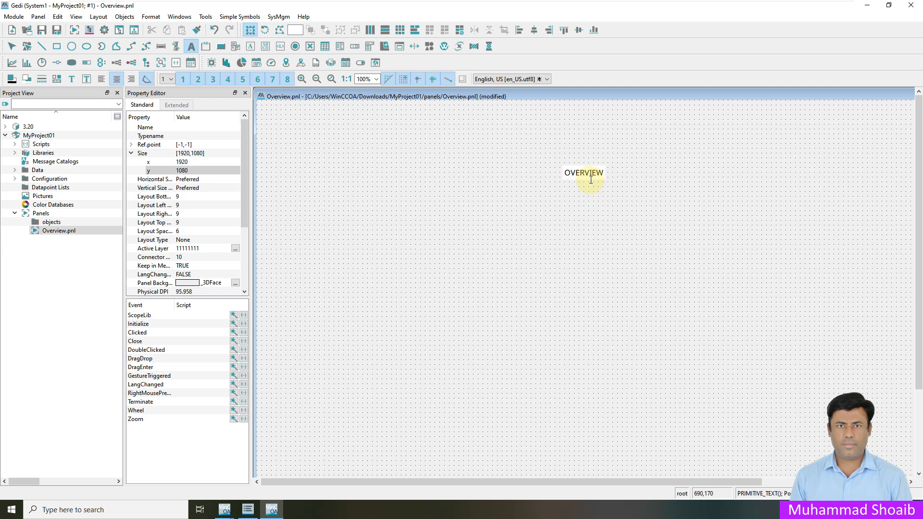
left_click(592, 199)
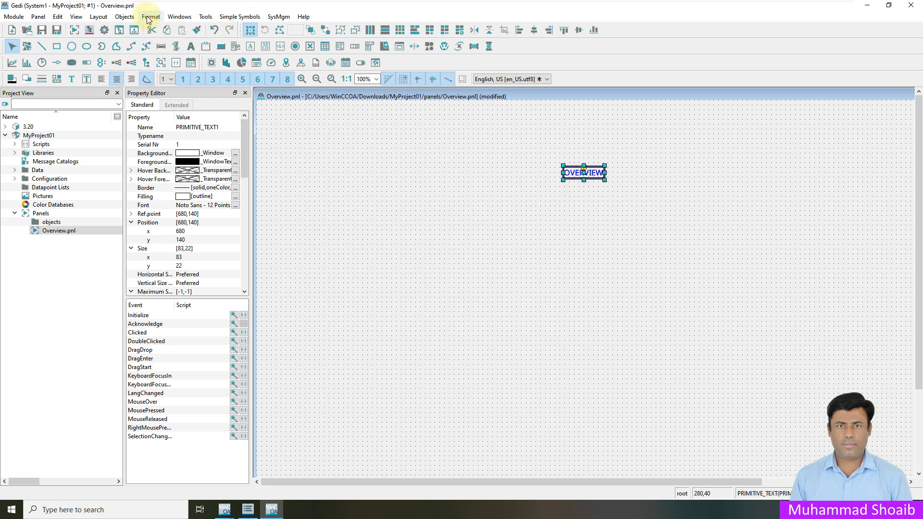
Step: Centre the OVERVIEW title horizontally, move it near the top, and save the panel
left_click(99, 17)
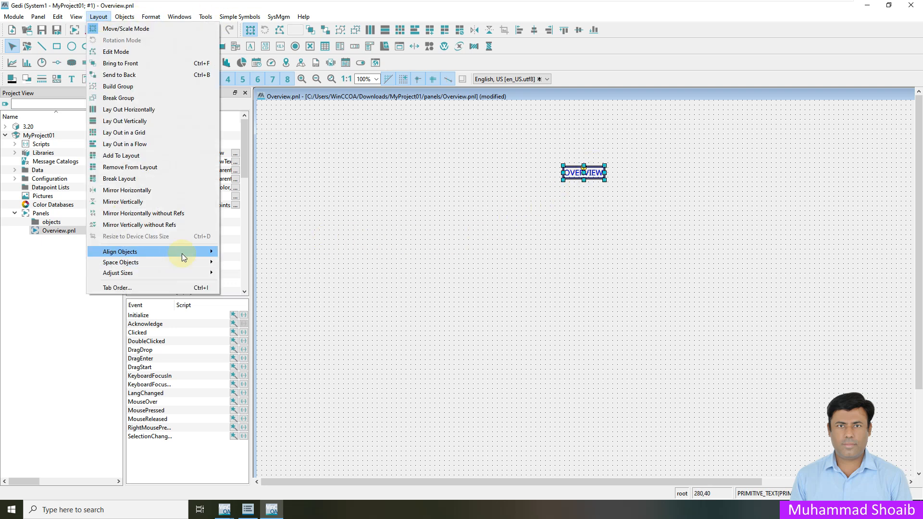
mouse_move(192, 257)
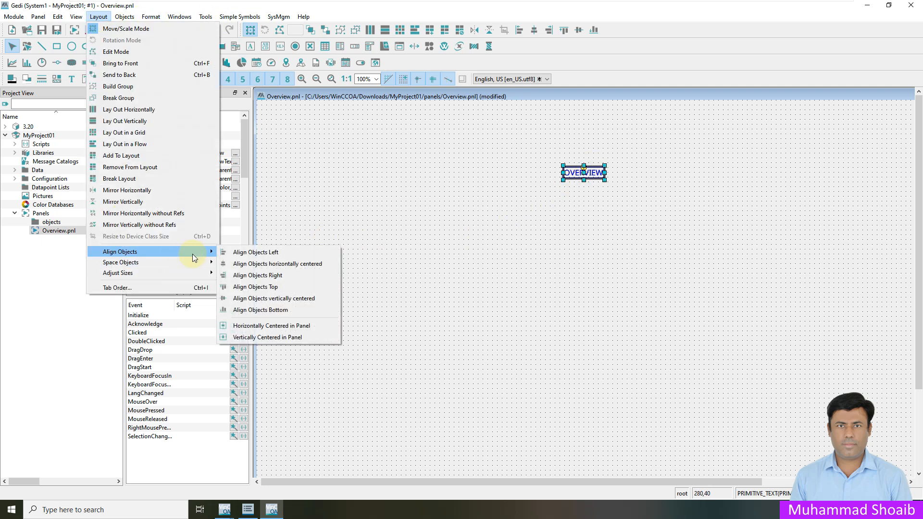
left_click(287, 331)
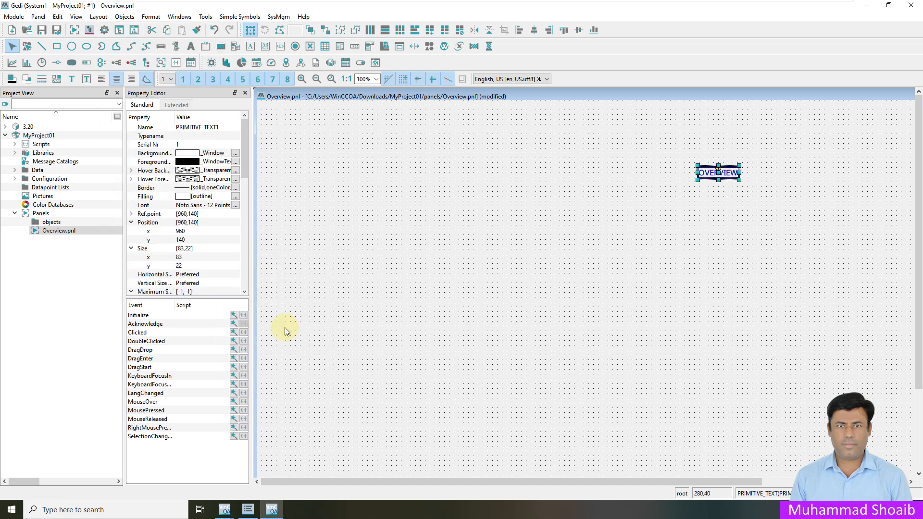
left_click_drag(725, 168, 728, 126)
left_click(728, 182)
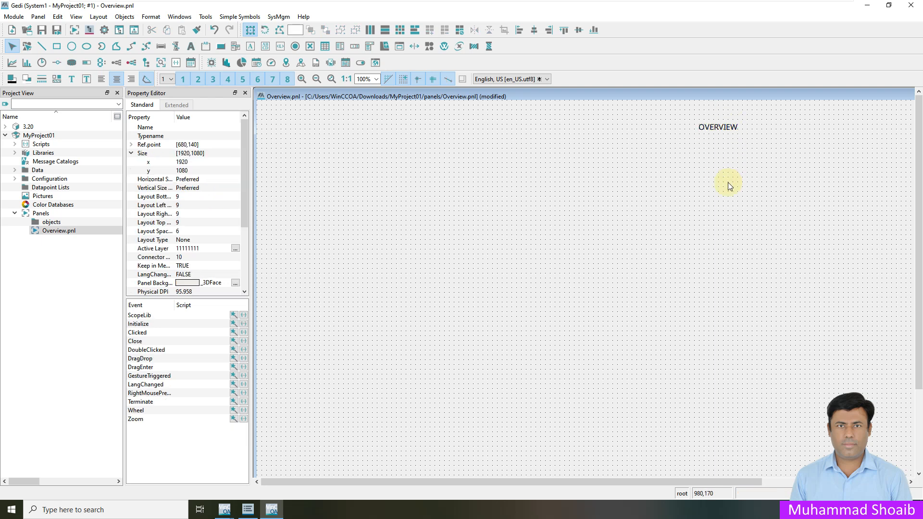
left_click(42, 29)
left_click(58, 231)
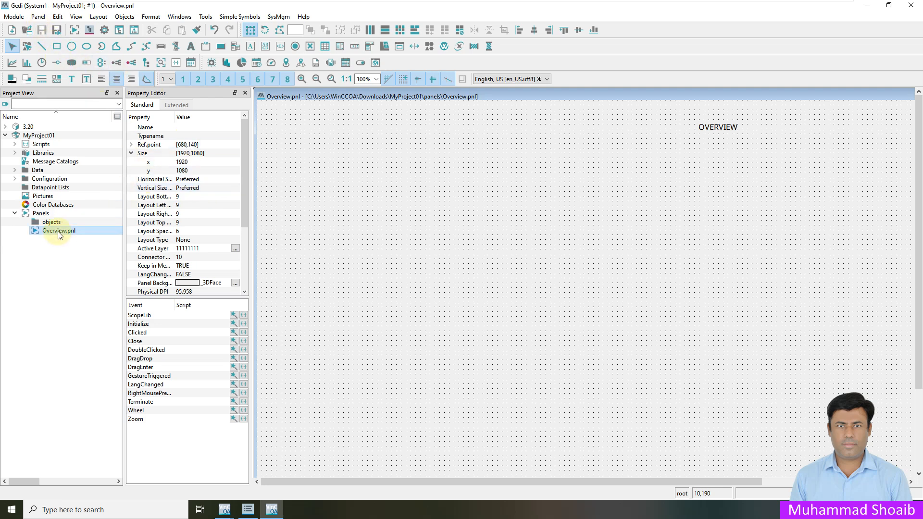
Step: Add a new panel named Page1.pnl to the Panels folder
right_click(59, 232)
right_click(42, 214)
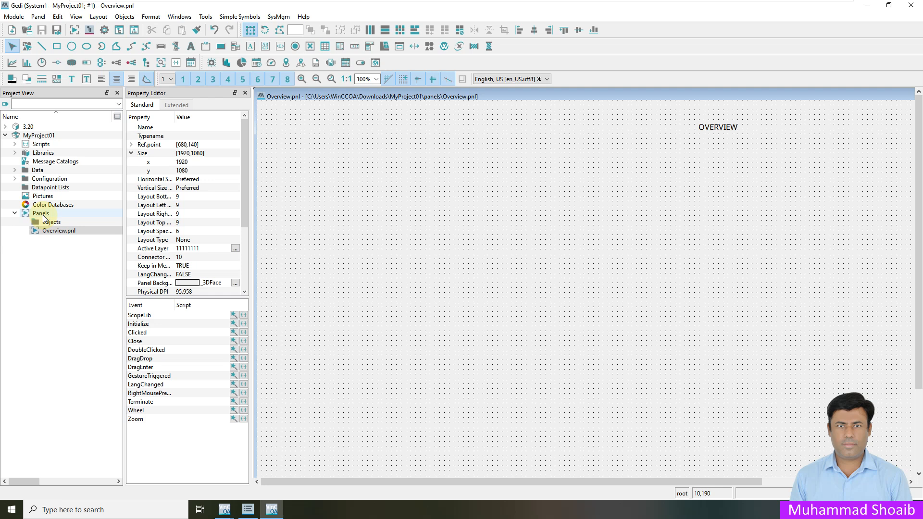
left_click(77, 237)
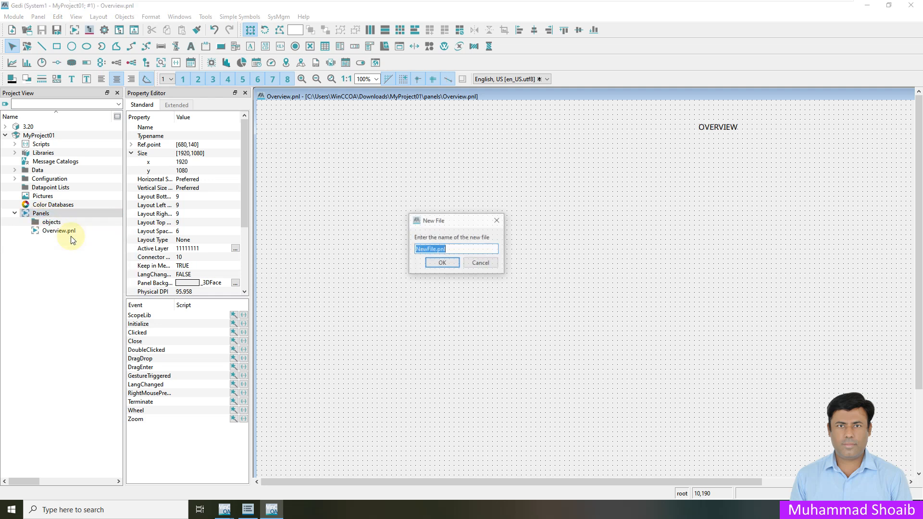
left_click(435, 250)
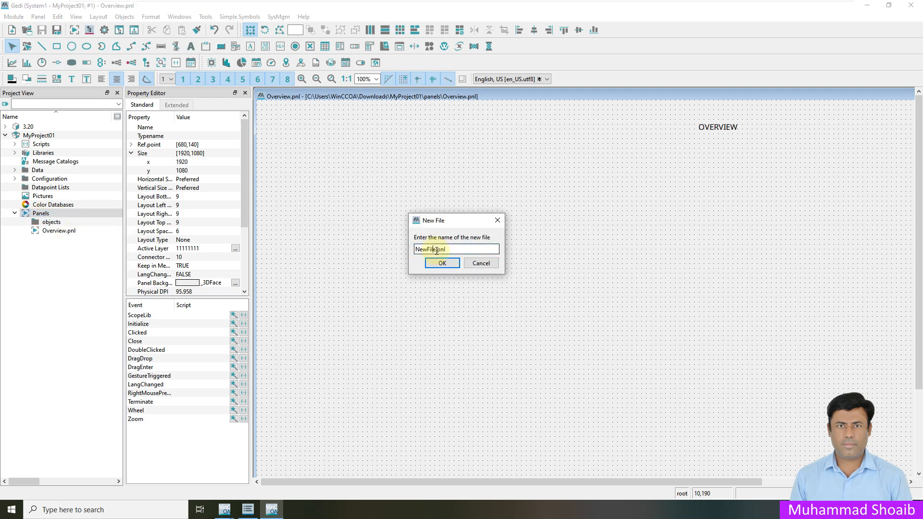
left_click_drag(435, 250, 394, 242)
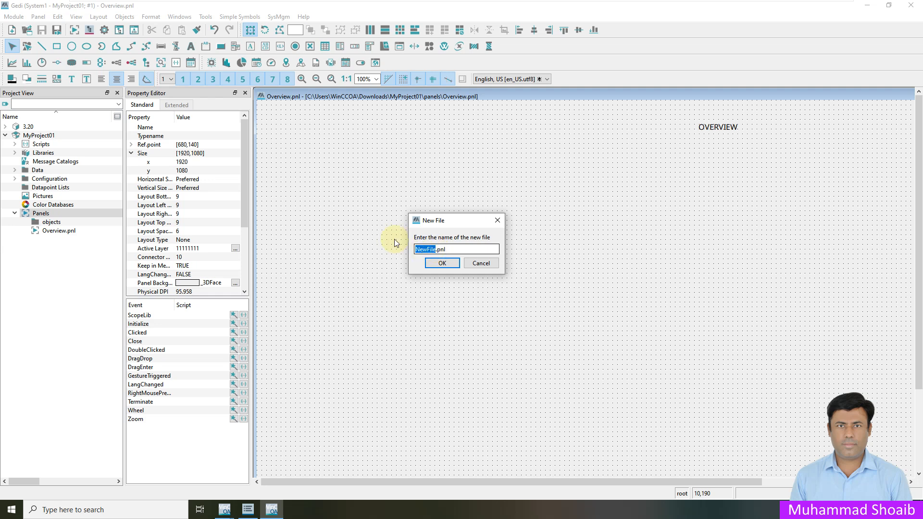
type("pA")
key("BackSpace")
key("BackSpace")
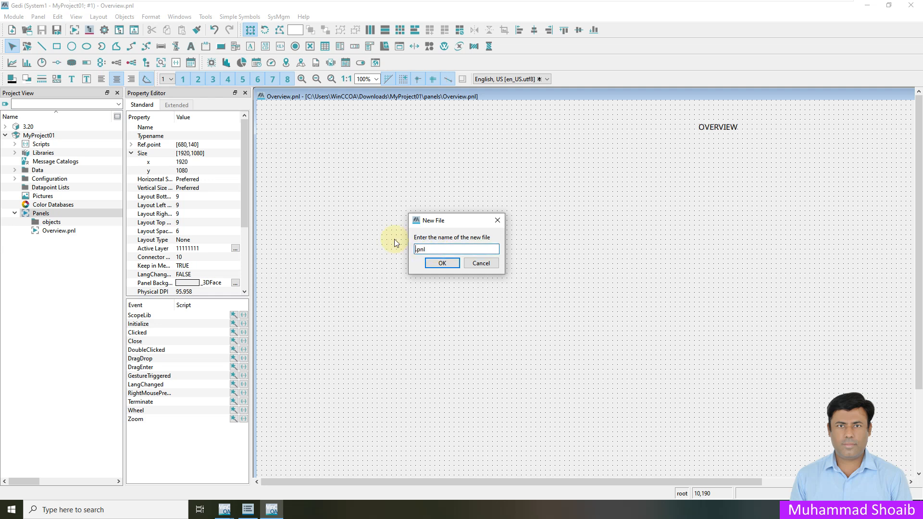
type("PA")
key("BackSpace")
key("BackSpace")
type("Page1")
left_click(441, 263)
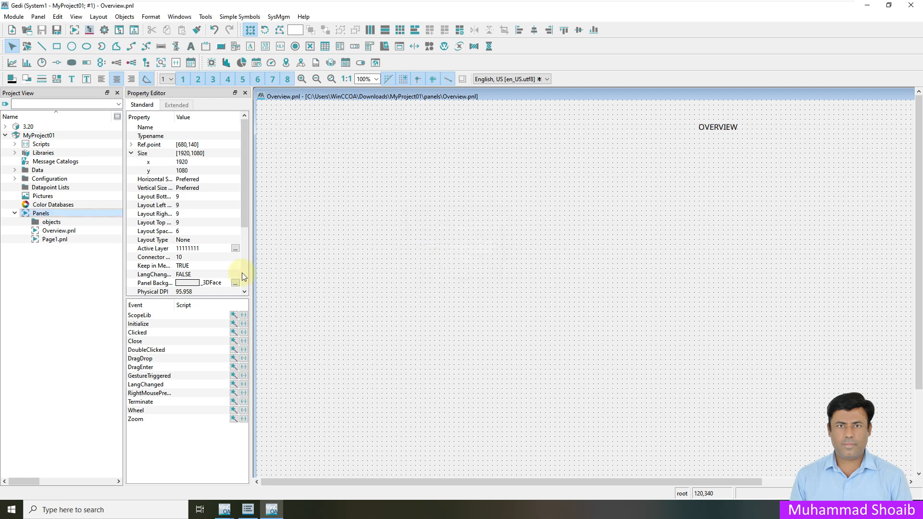
Step: Copy the OVERVIEW title text and open Page1.pnl for editing
left_click(721, 129)
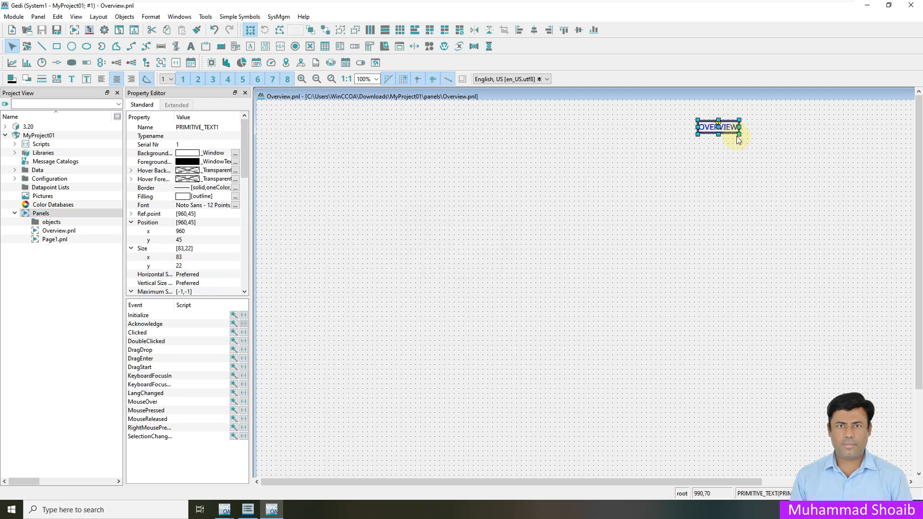
right_click(733, 137)
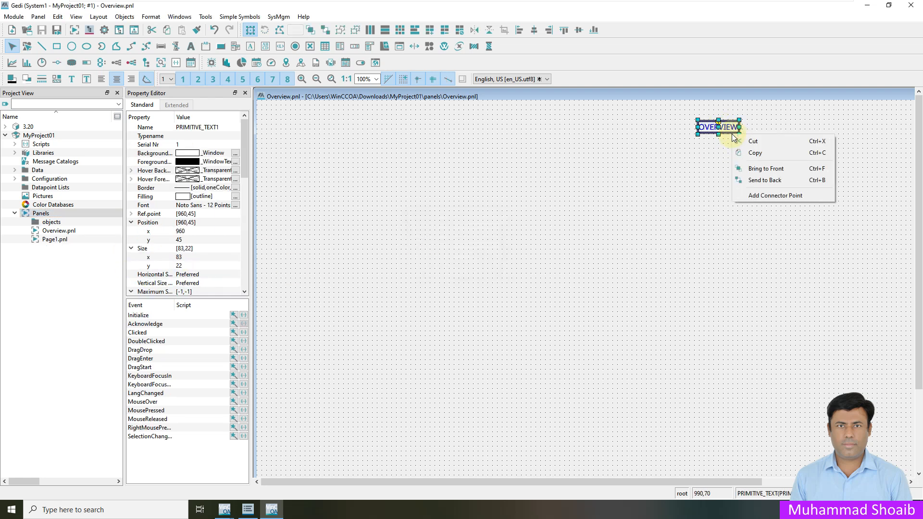
left_click(754, 153)
double_click(63, 242)
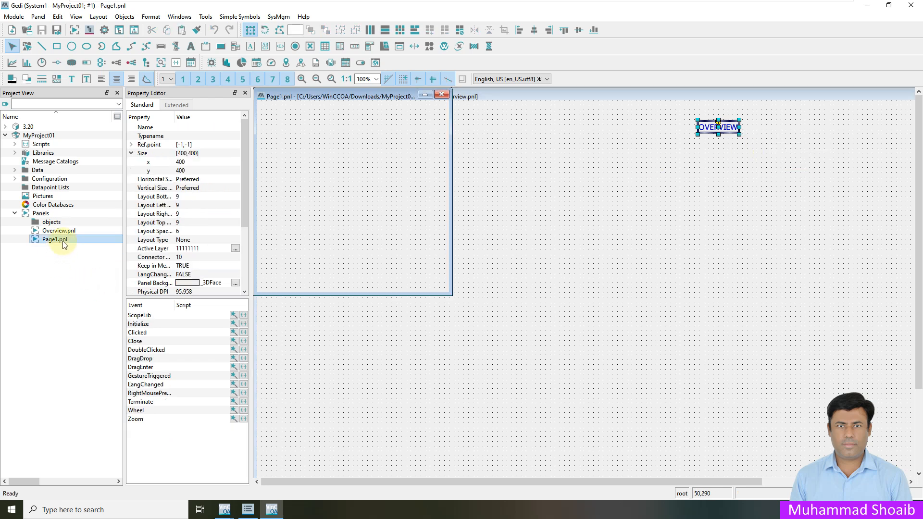
Step: Size the Page1 panel to 1920×1080
double_click(207, 162)
type("1920")
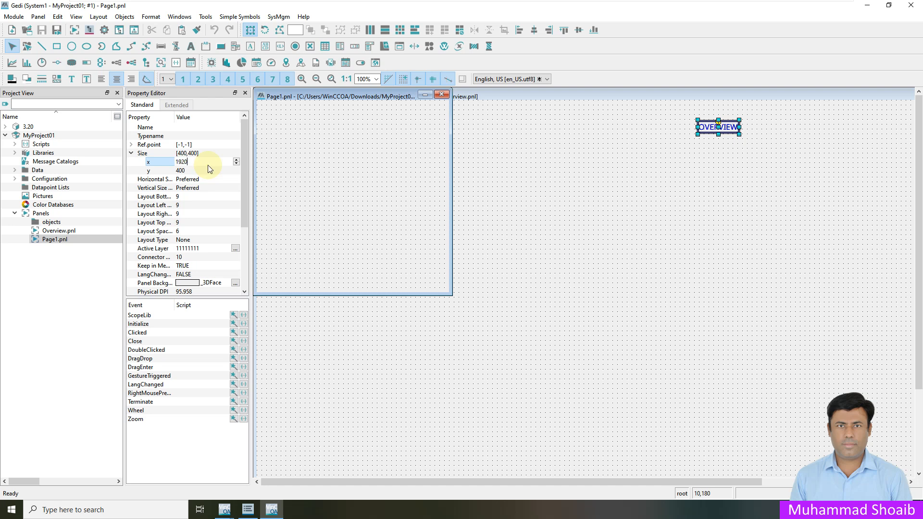
key("Return")
double_click(214, 170)
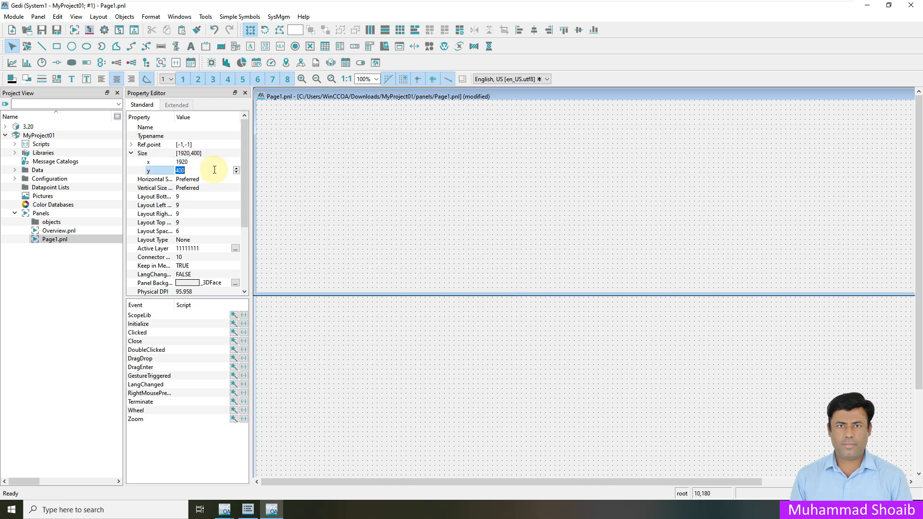
type("1080")
key("Return")
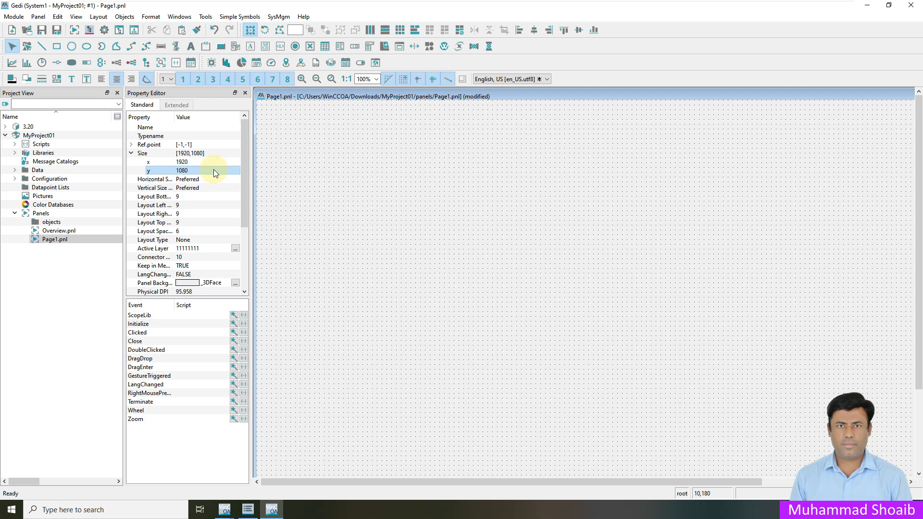
Step: Paste the title, rename it to 'PAGE 01', and position it near the top
right_click(632, 172)
left_click(658, 178)
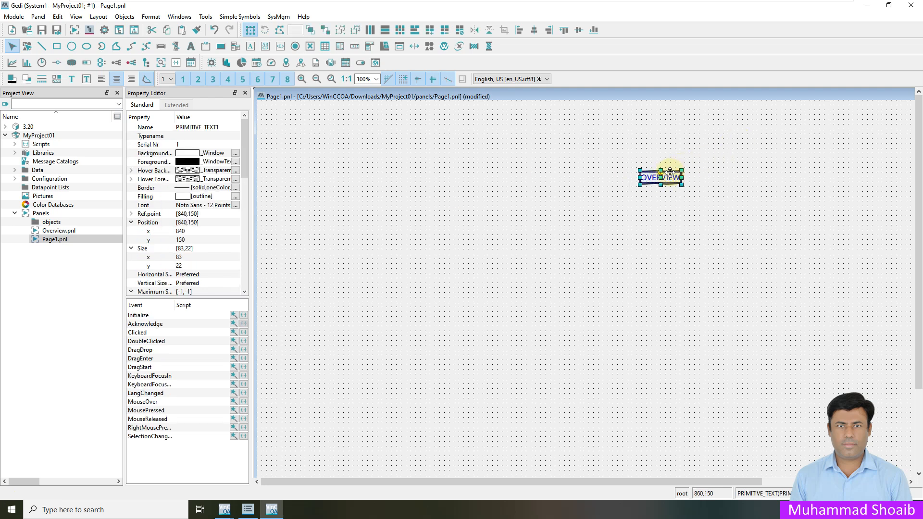
left_click_drag(669, 172, 726, 141)
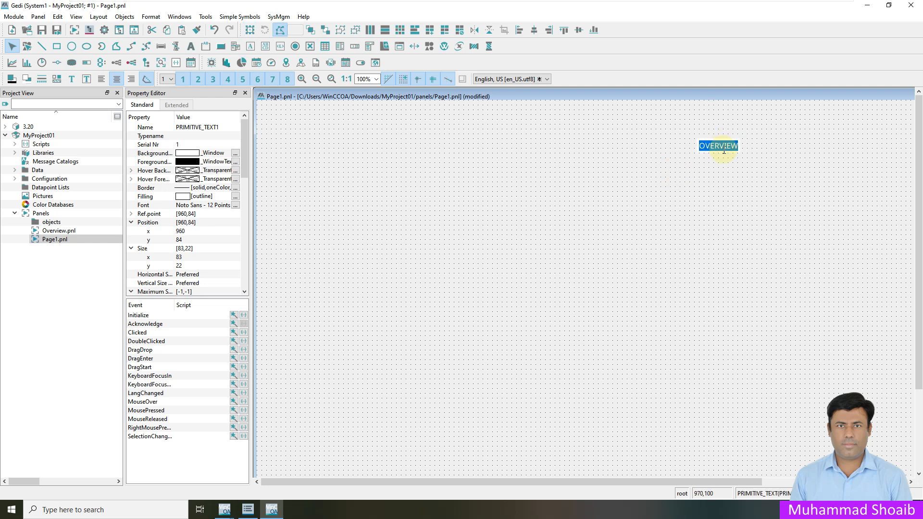
type("PAG")
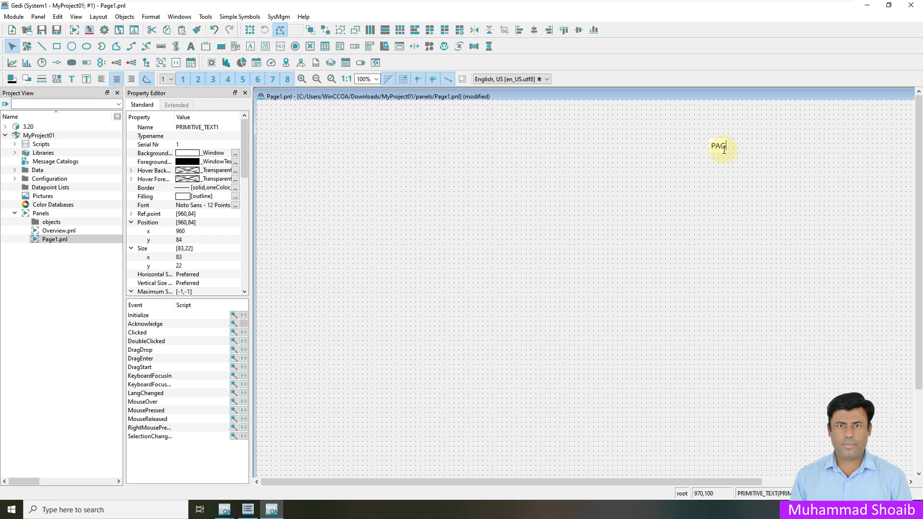
type("E 01")
key("Return")
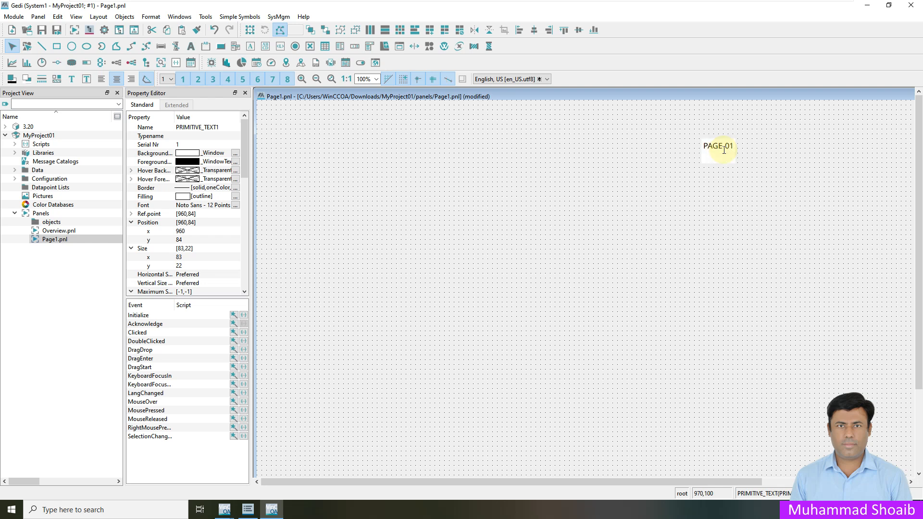
left_click(720, 194)
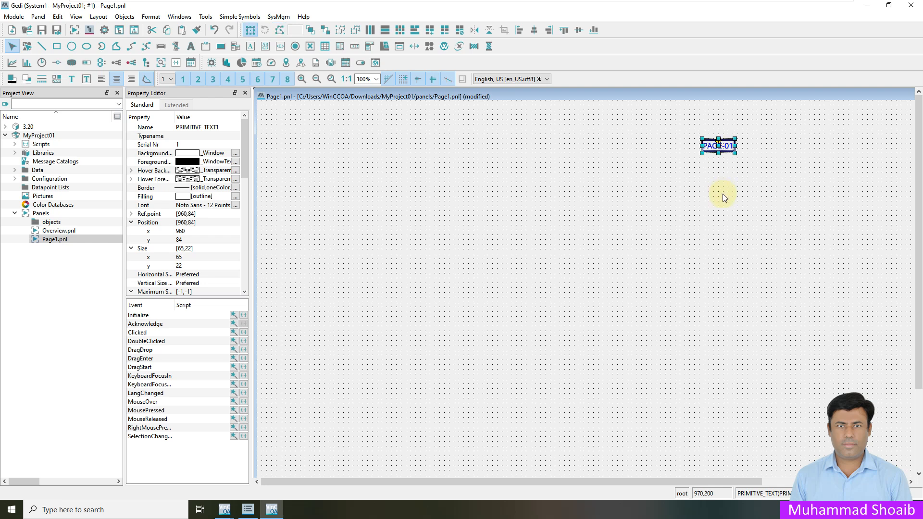
left_click(728, 160)
left_click_drag(723, 140, 723, 126)
left_click(721, 191)
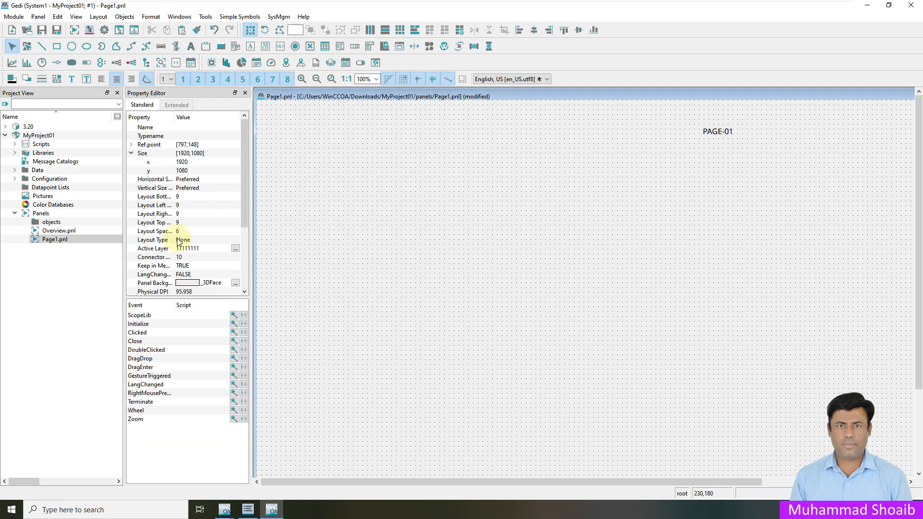
Step: Copy the PAGE-01 title for reuse on the next page
left_click(712, 134)
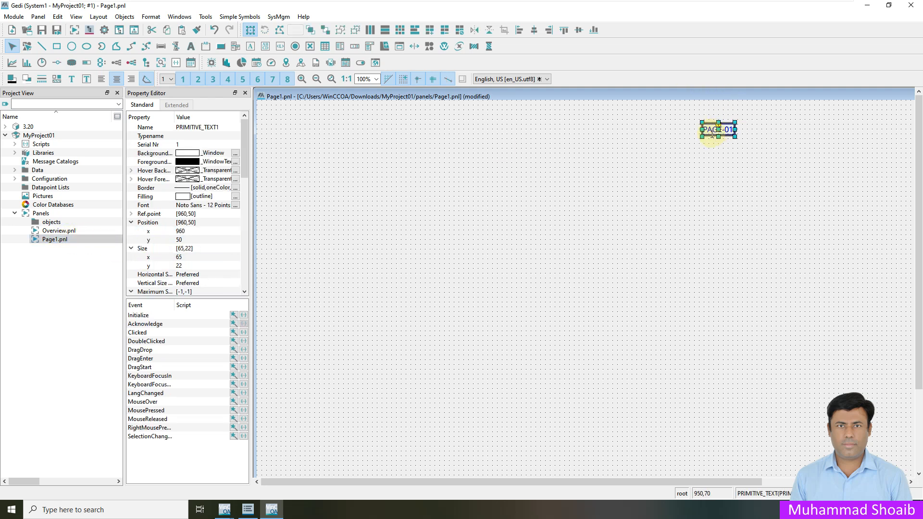
right_click(711, 134)
left_click(707, 145)
left_click(716, 134)
right_click(713, 135)
left_click(731, 167)
left_click(523, 202)
right_click(41, 212)
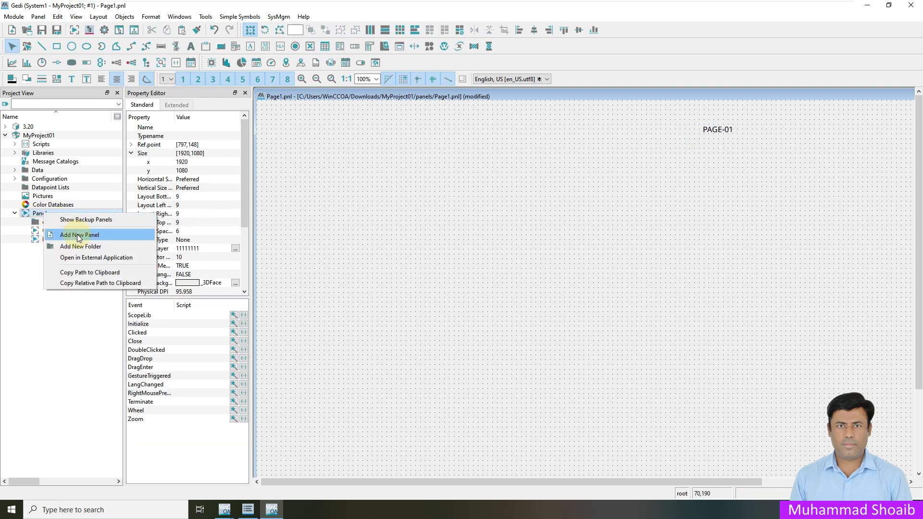
Step: Add a new panel named Page2.pnl to the Panels folder
left_click(79, 235)
left_click(437, 248)
double_click(437, 249)
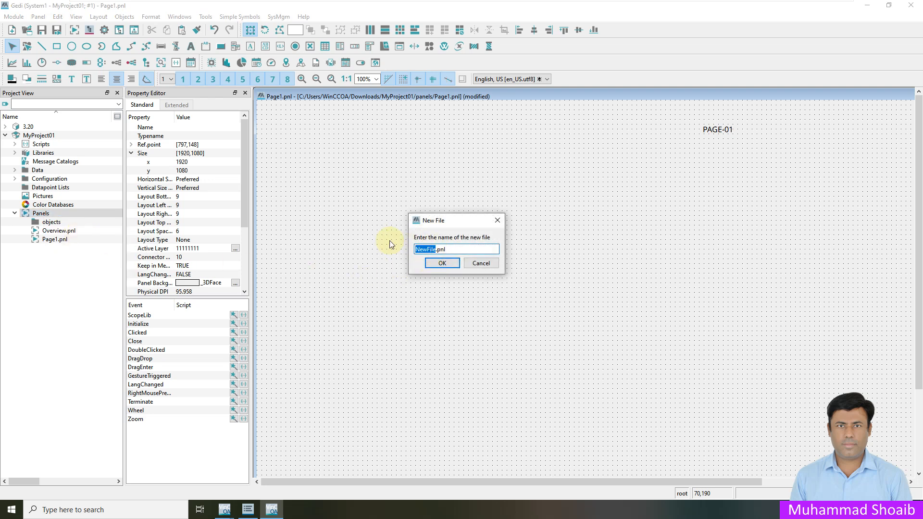
type("Page2")
left_click(431, 264)
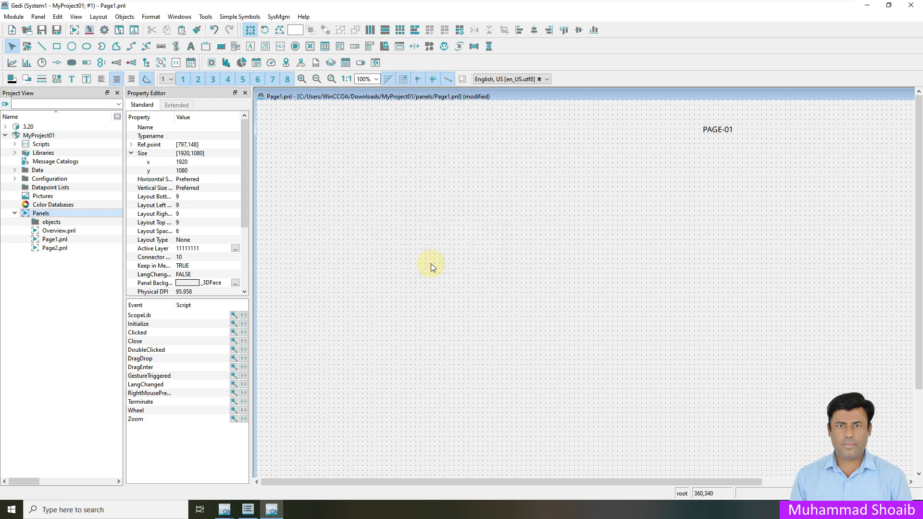
Step: Open Page2.pnl and size it to 1920×1080
double_click(66, 248)
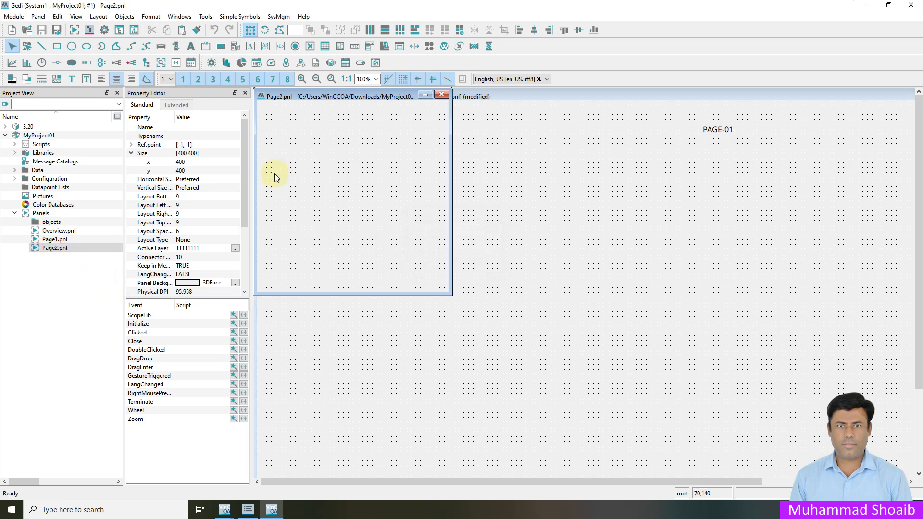
double_click(206, 166)
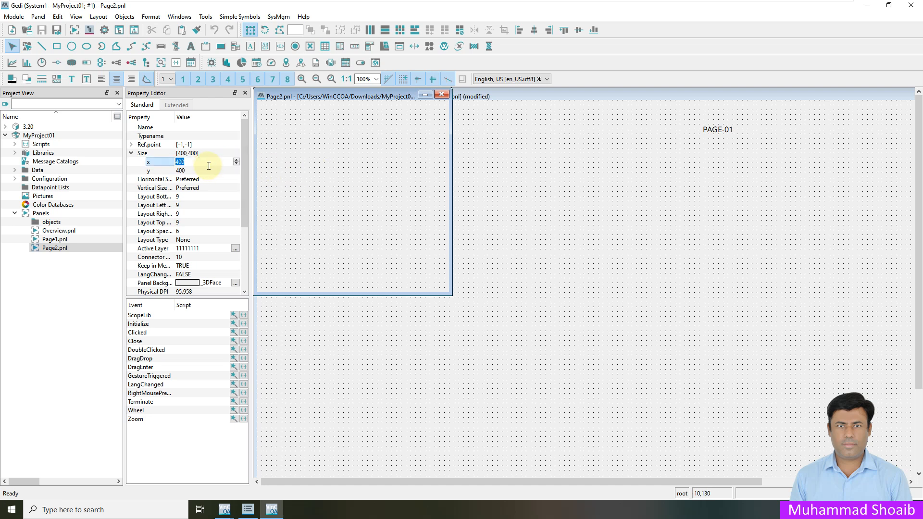
type("1920")
double_click(218, 170)
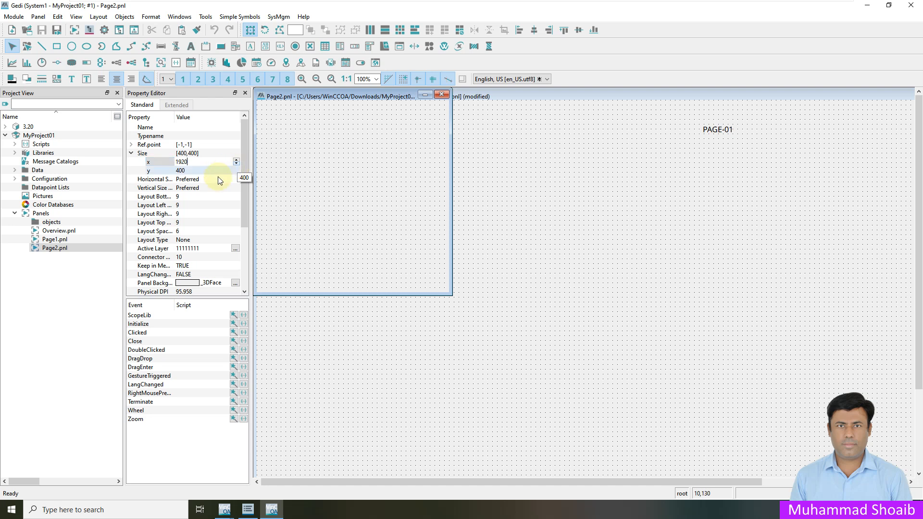
type("1080")
key("Return")
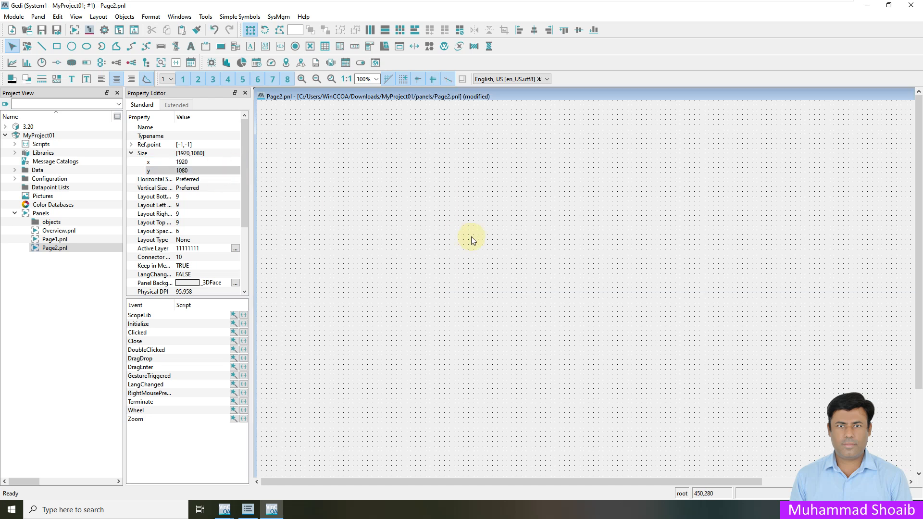
right_click(530, 198)
Step: Paste the title at the top of Page2 and change it to PAGE-02
left_click(545, 201)
left_click_drag(546, 208, 721, 134)
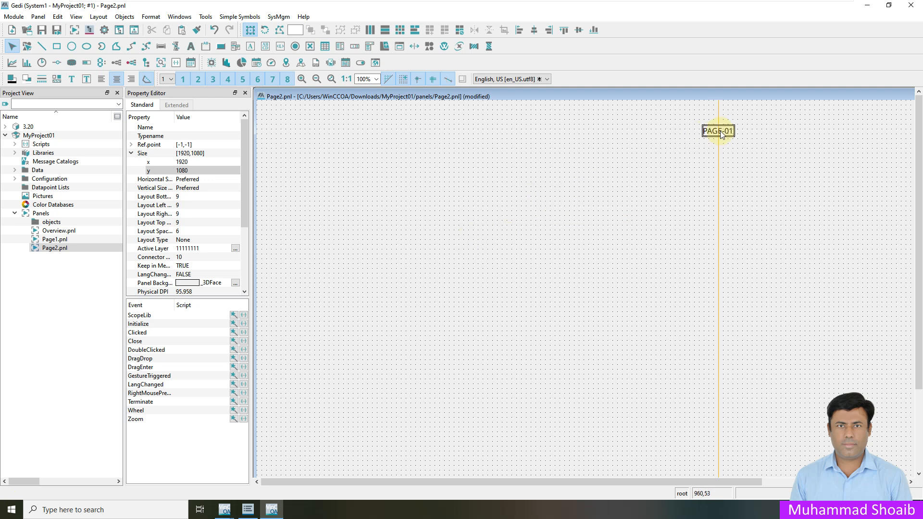
double_click(720, 131)
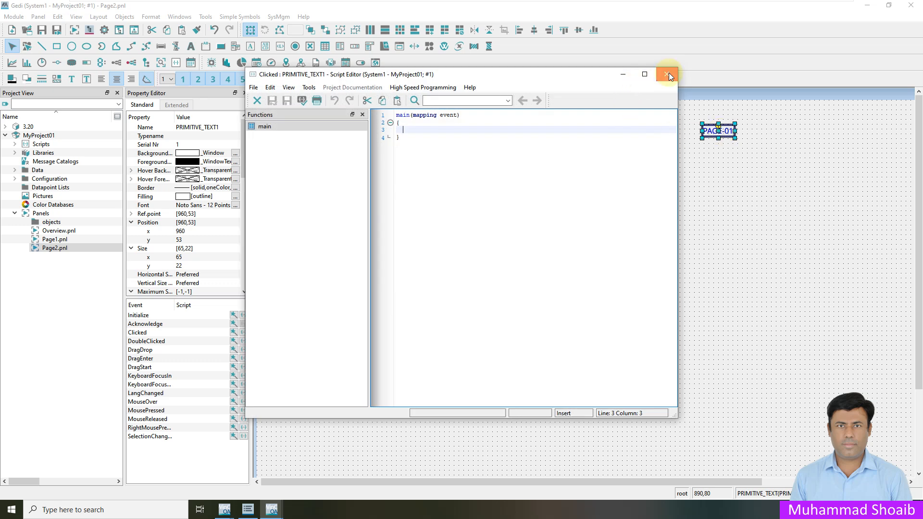
left_click(667, 74)
left_click(731, 130)
key("BackSpace")
type("2")
left_click(663, 174)
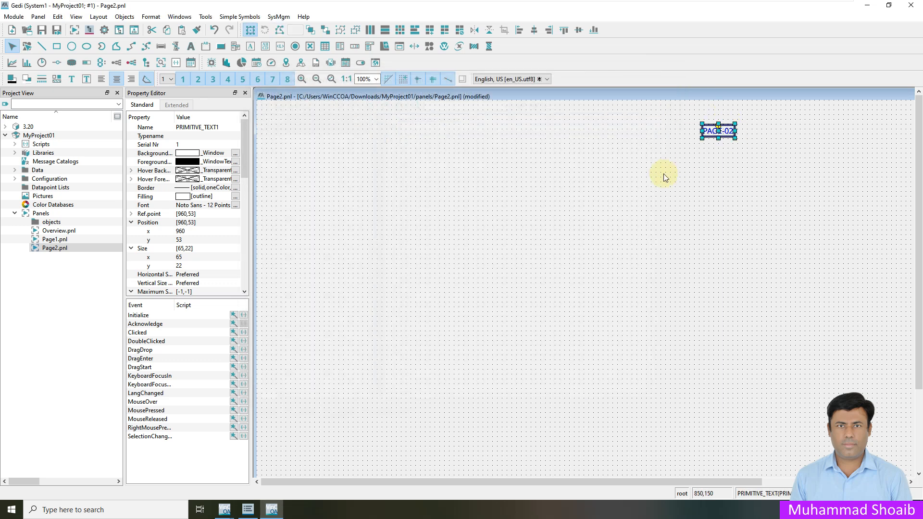
left_click(663, 174)
Step: Save Page2, reopen and save Page1, then open Overview.pnl
left_click(45, 33)
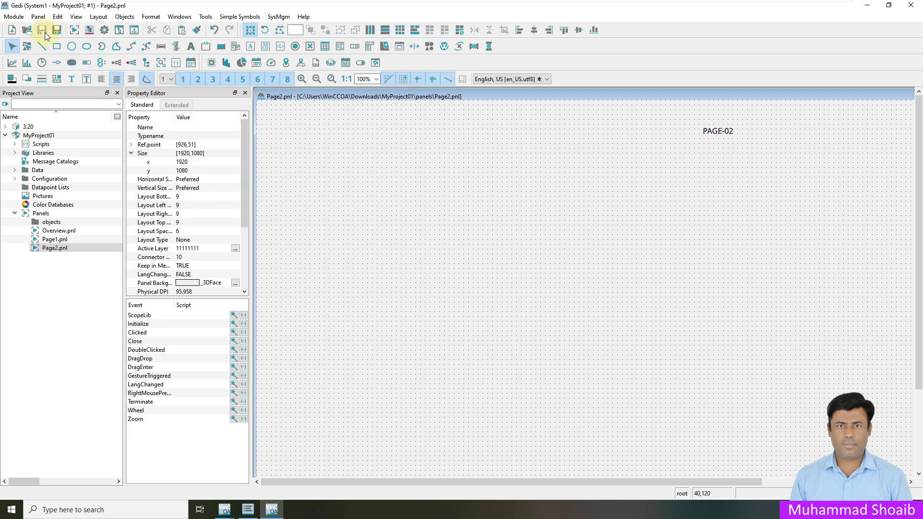
double_click(79, 238)
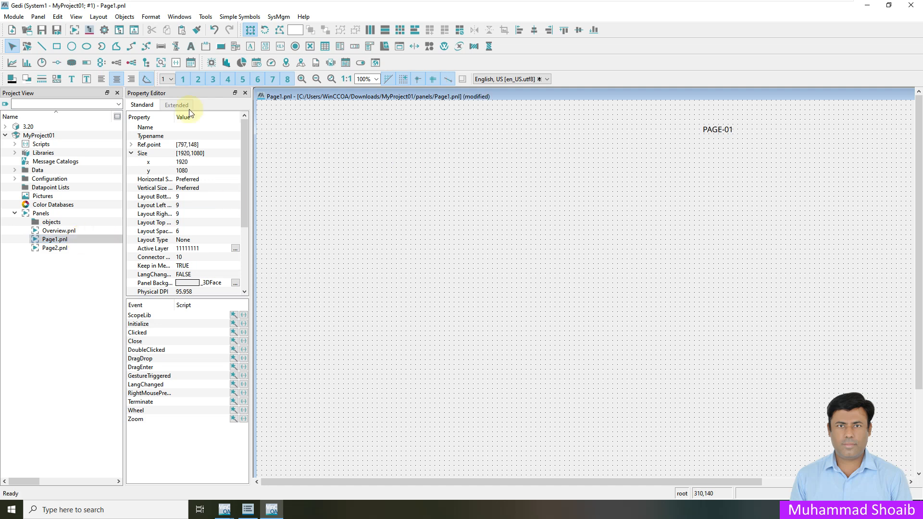
left_click(44, 34)
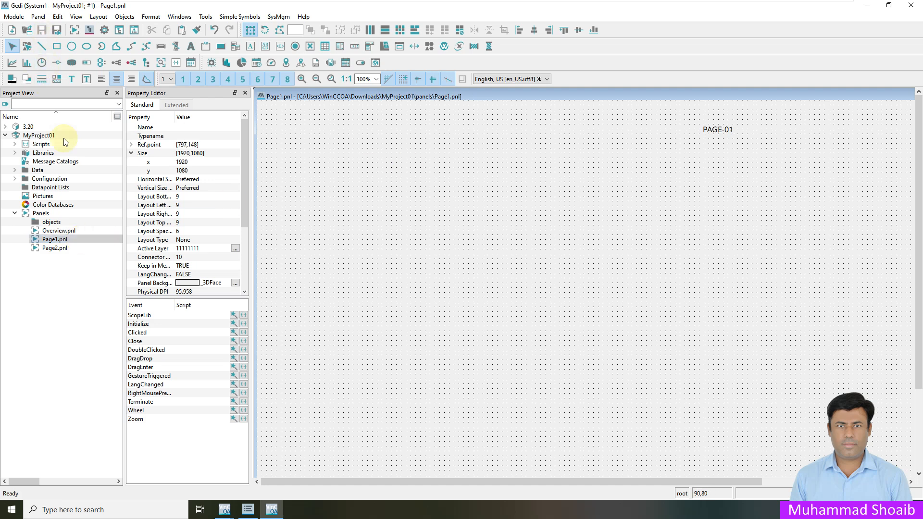
double_click(63, 232)
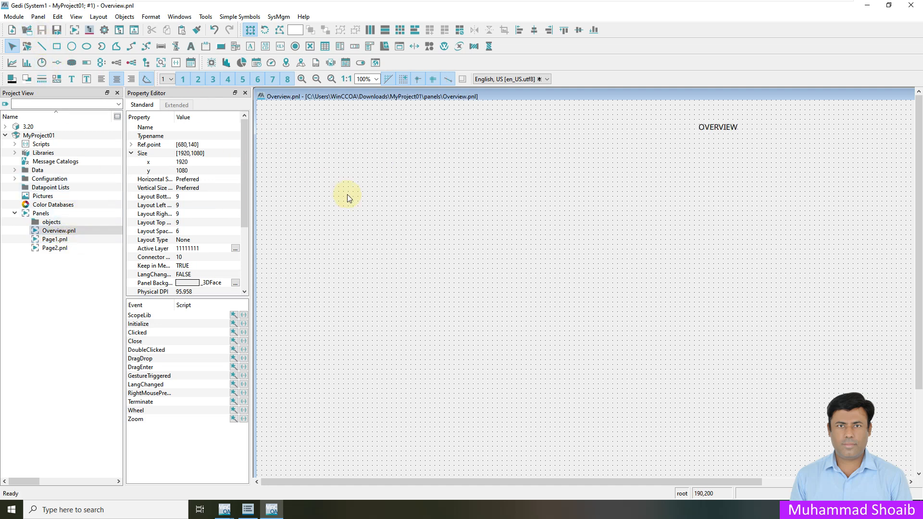
left_click(57, 232)
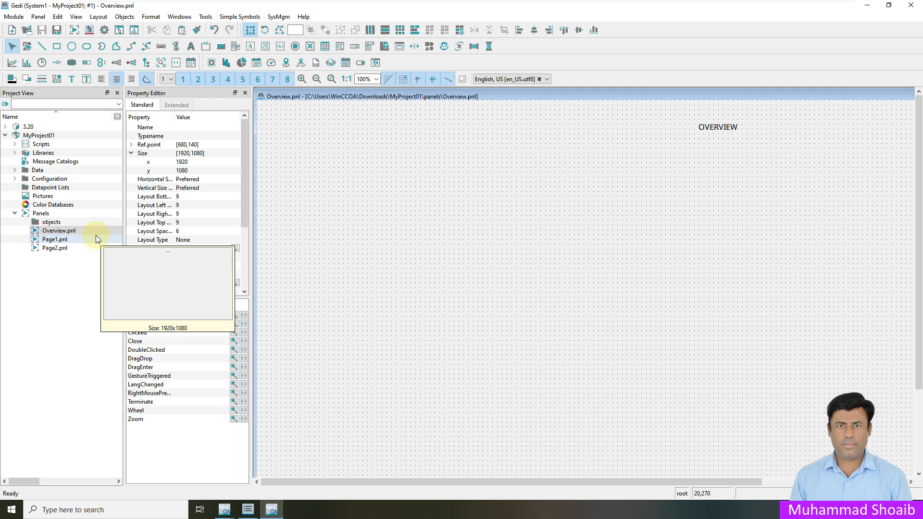
left_click(103, 31)
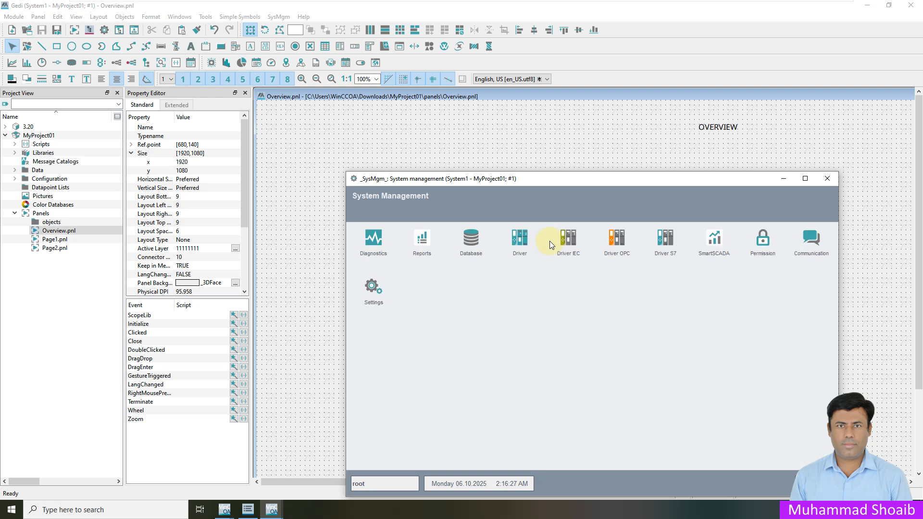
Step: Open Panel Topology from System Management settings and expand the default template list
left_click(372, 289)
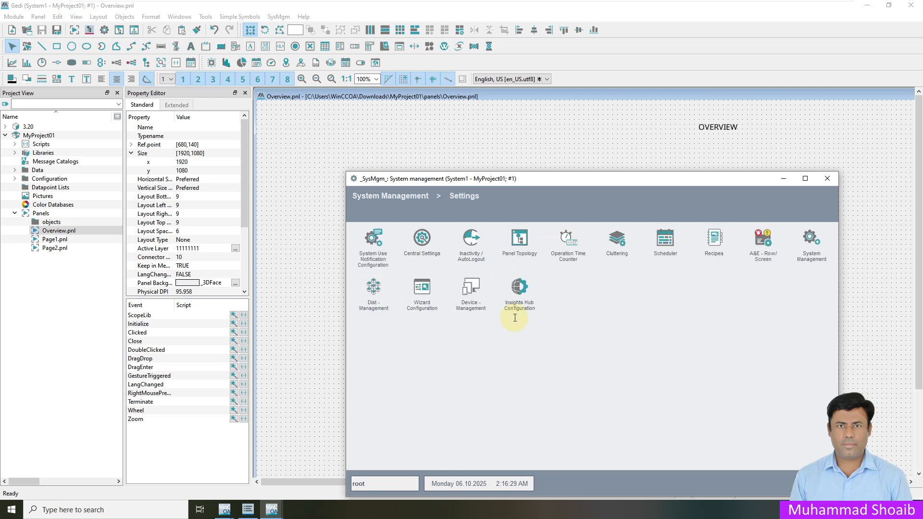
left_click(521, 243)
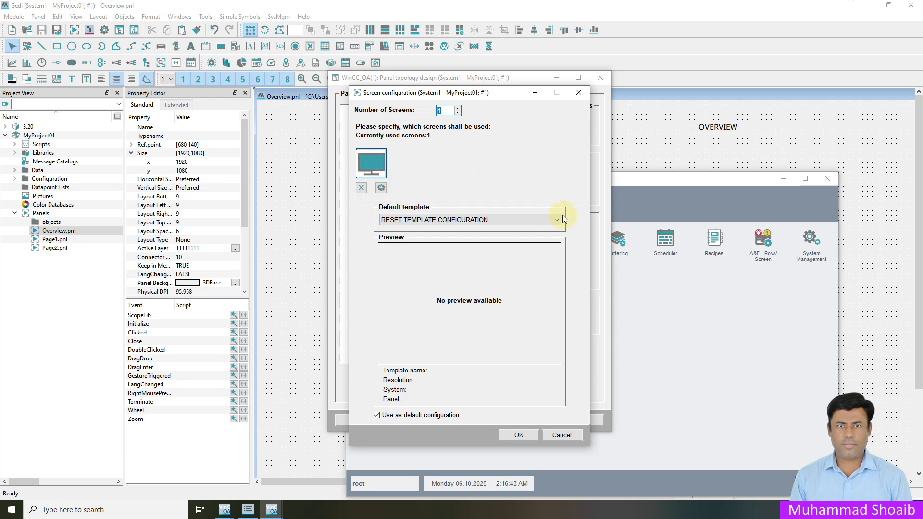
left_click(474, 220)
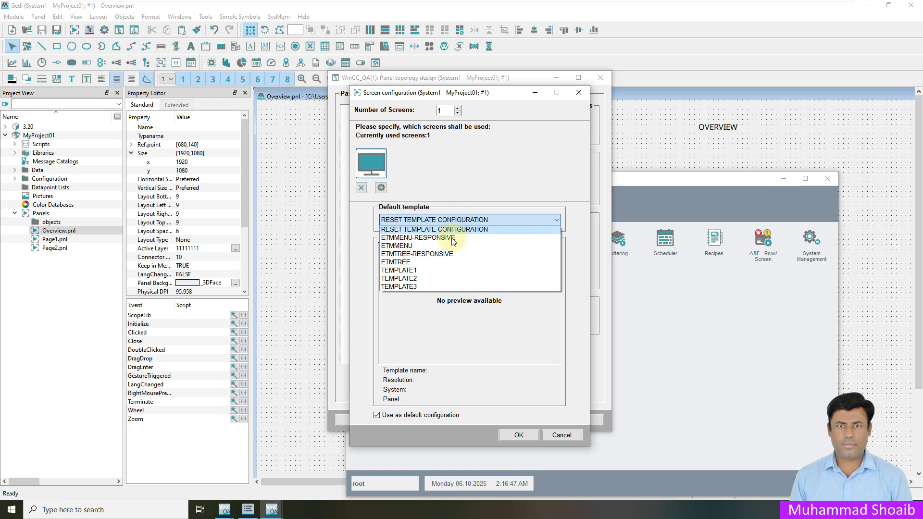
Step: Preview the ETMMENU, ETMMENU-RESPONSIVE, ETMTREE-RESPONSIVE and TEMPLATE1–3 default templates
left_click(453, 240)
left_click(454, 219)
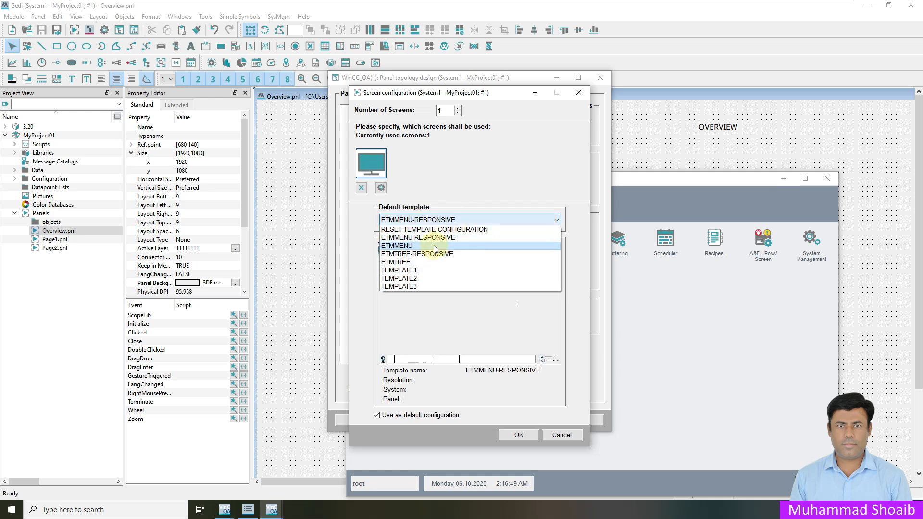
left_click(430, 246)
left_click(424, 219)
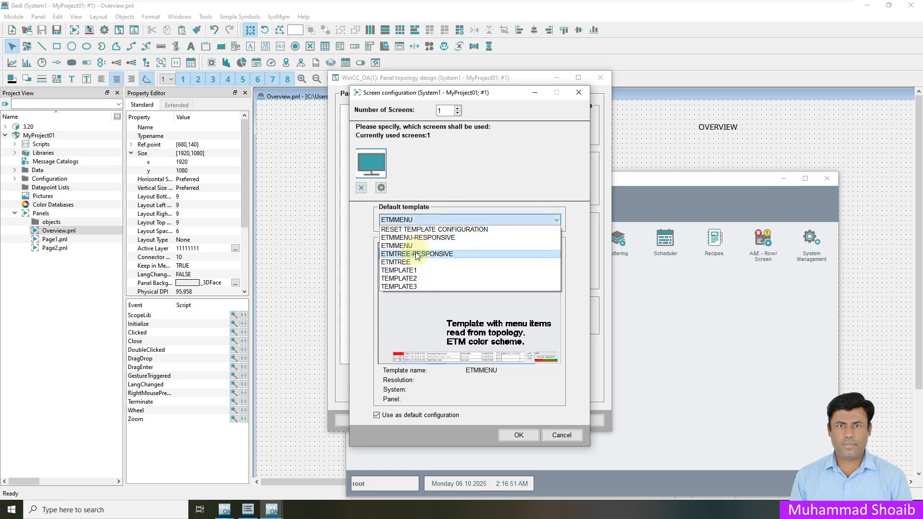
left_click(417, 254)
left_click(413, 223)
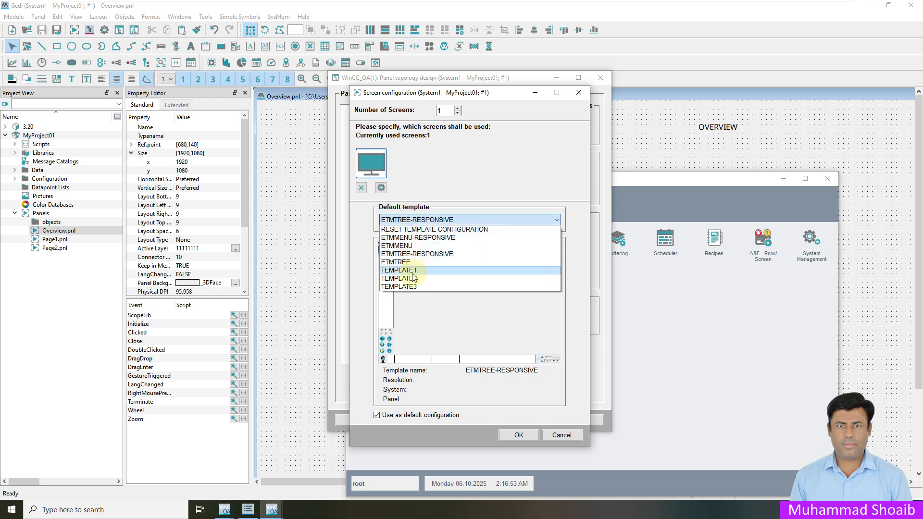
left_click(416, 270)
left_click(416, 219)
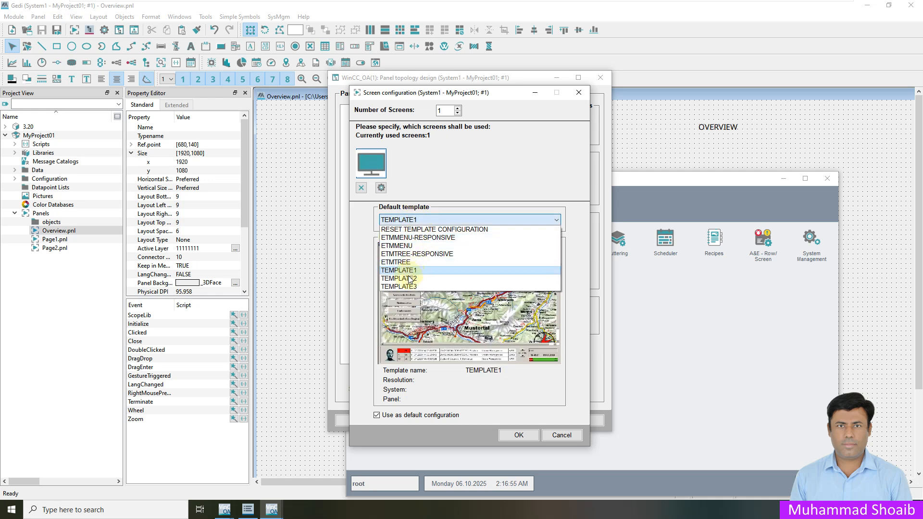
left_click(409, 278)
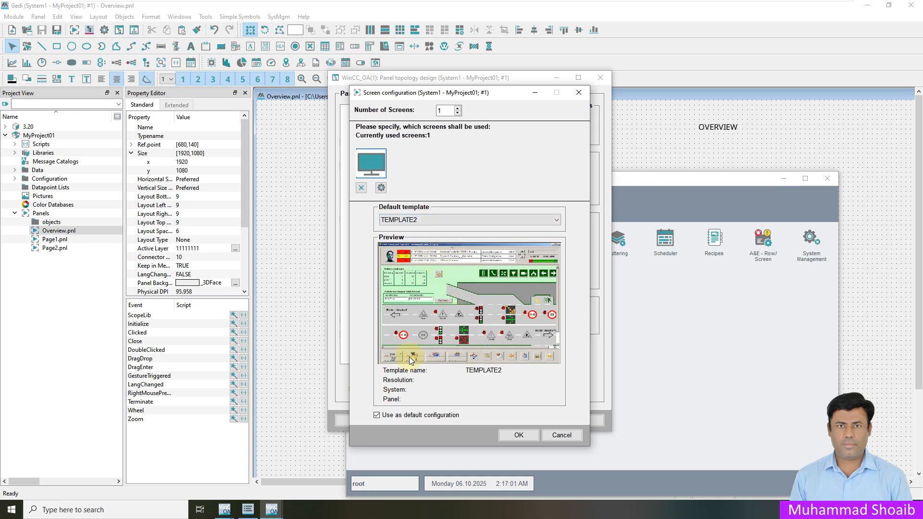
left_click(448, 215)
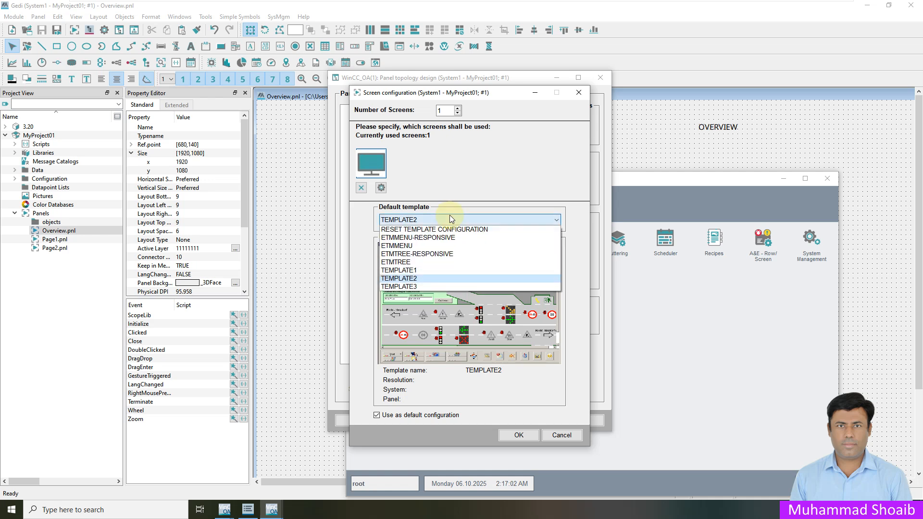
left_click(416, 287)
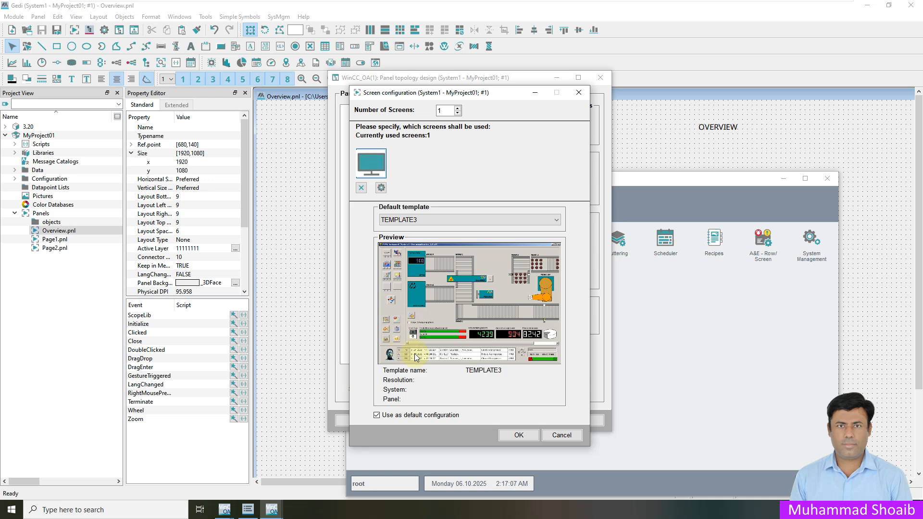
left_click(416, 220)
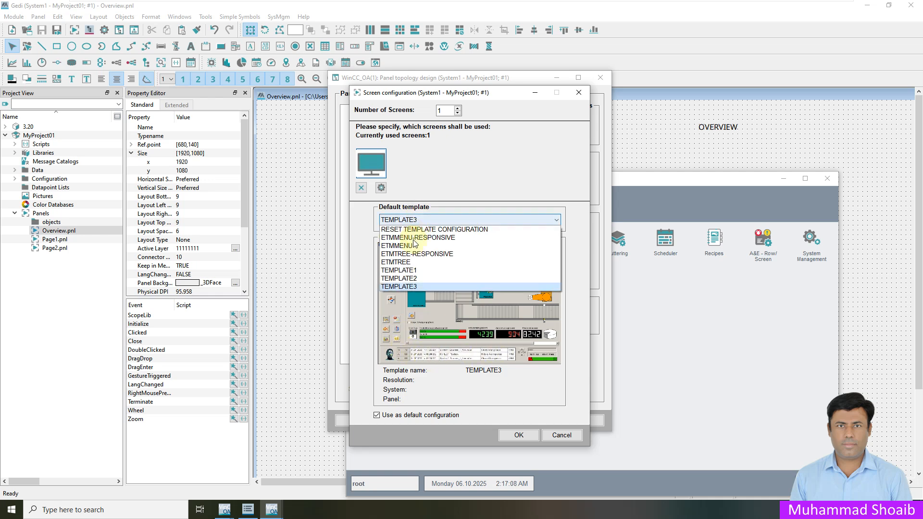
Step: Choose TEMPLATE1 as default, keep Number of Screens at 1, and submit the configuration
left_click(414, 270)
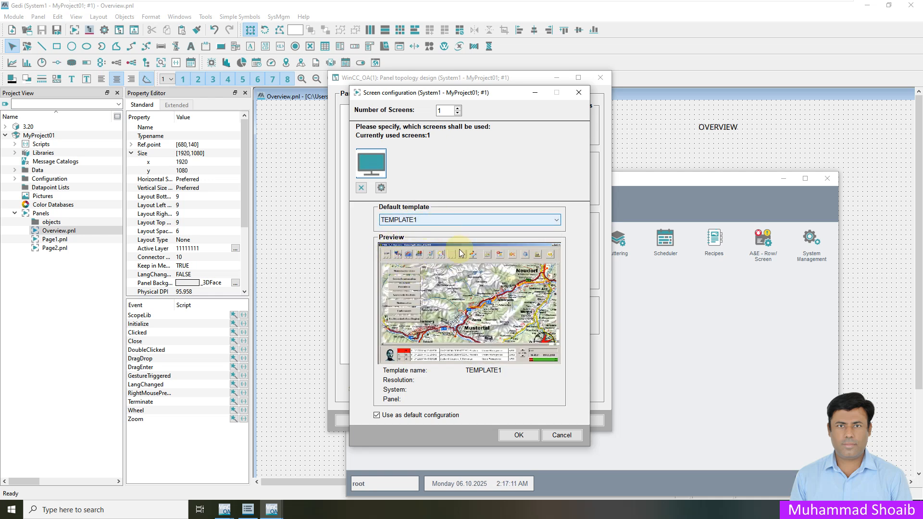
left_click(373, 160)
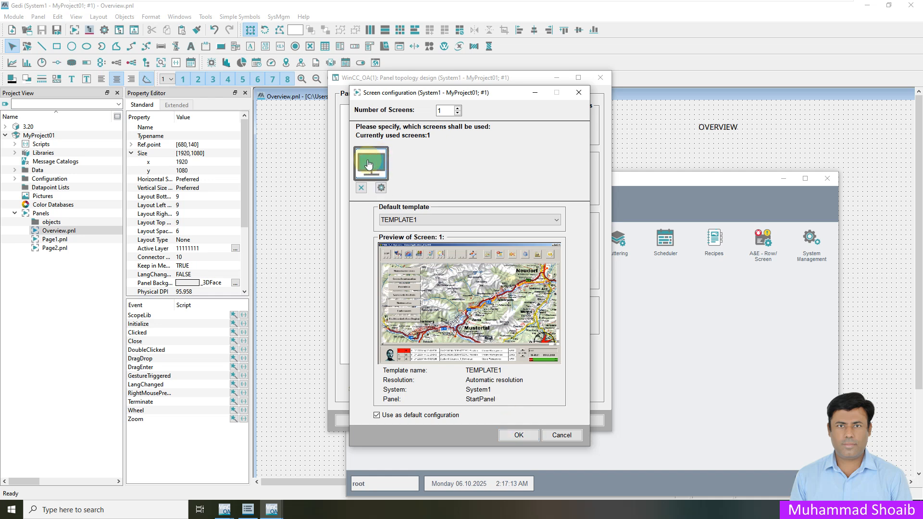
left_click(457, 108)
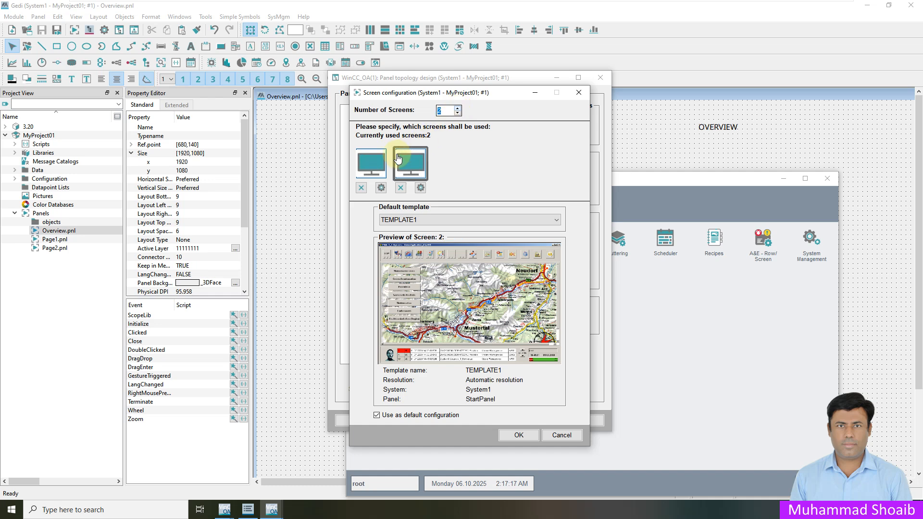
left_click(458, 113)
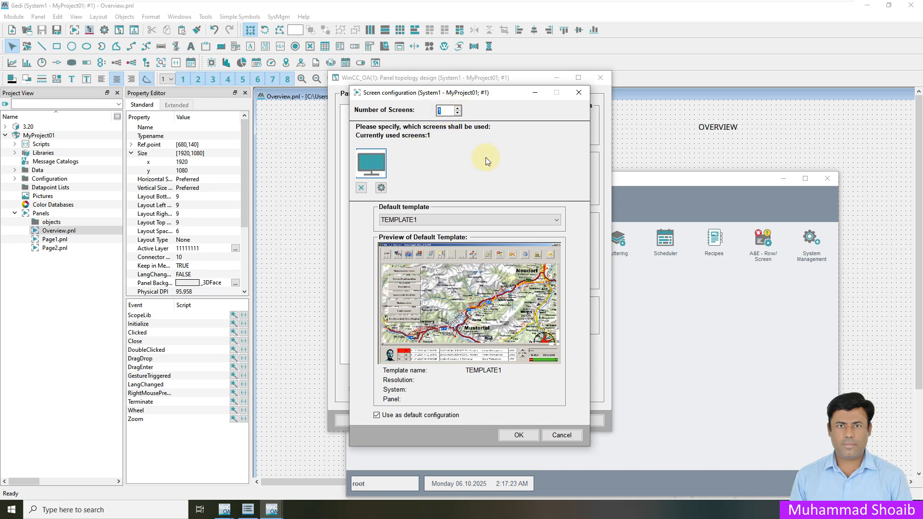
left_click(527, 436)
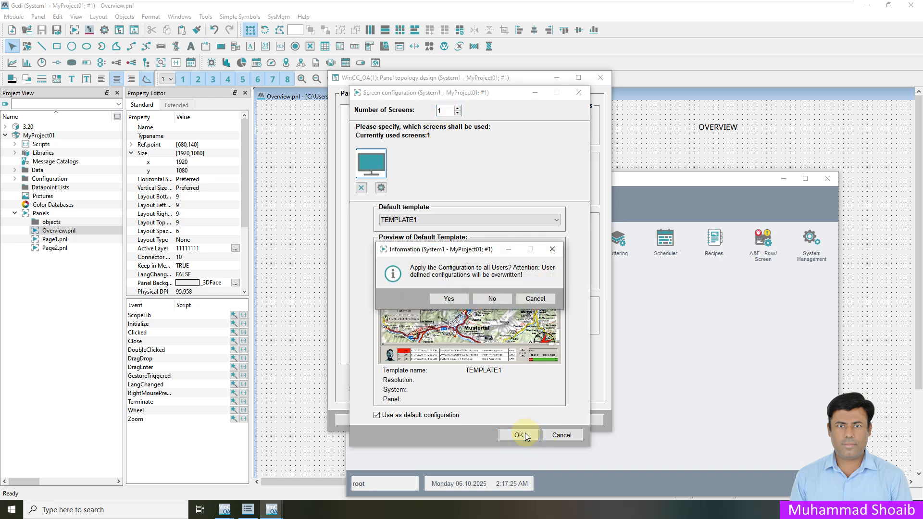
left_click(449, 298)
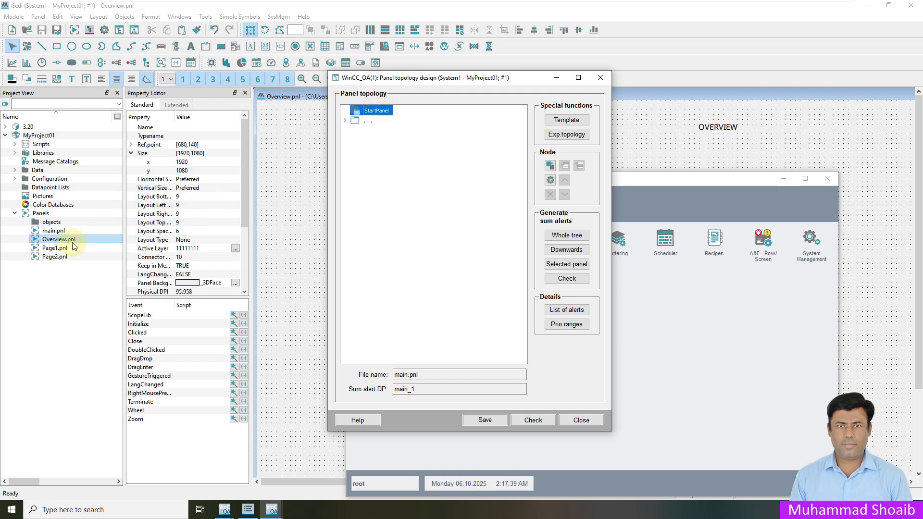
Step: Set the StartPanel node's panel file to Overview.pnl in its node properties
right_click(378, 111)
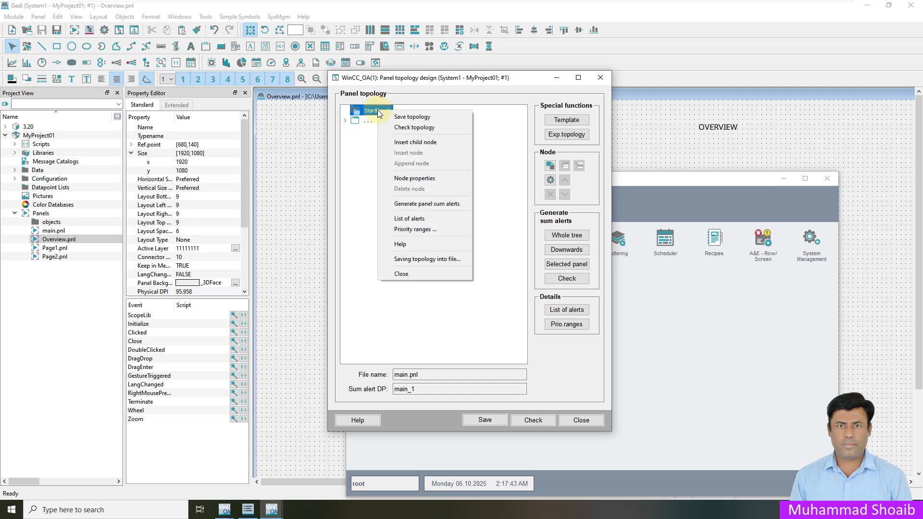
left_click(408, 179)
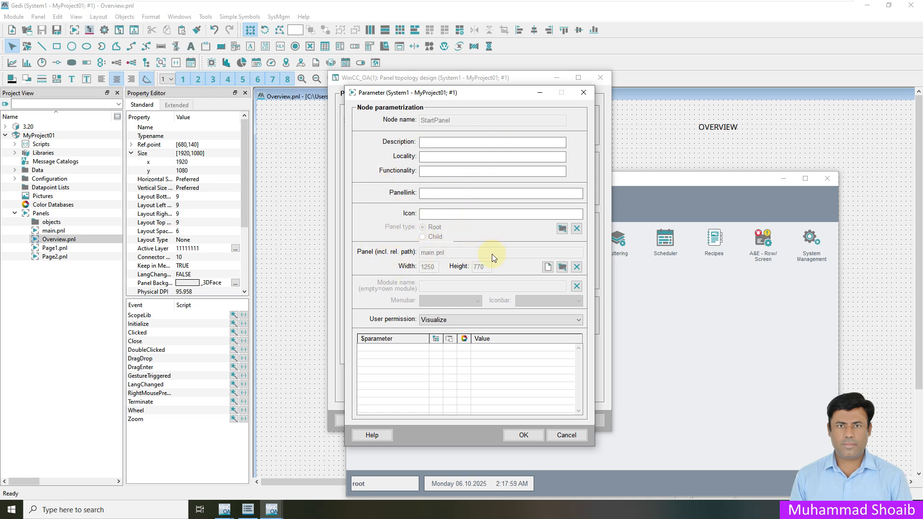
left_click(562, 268)
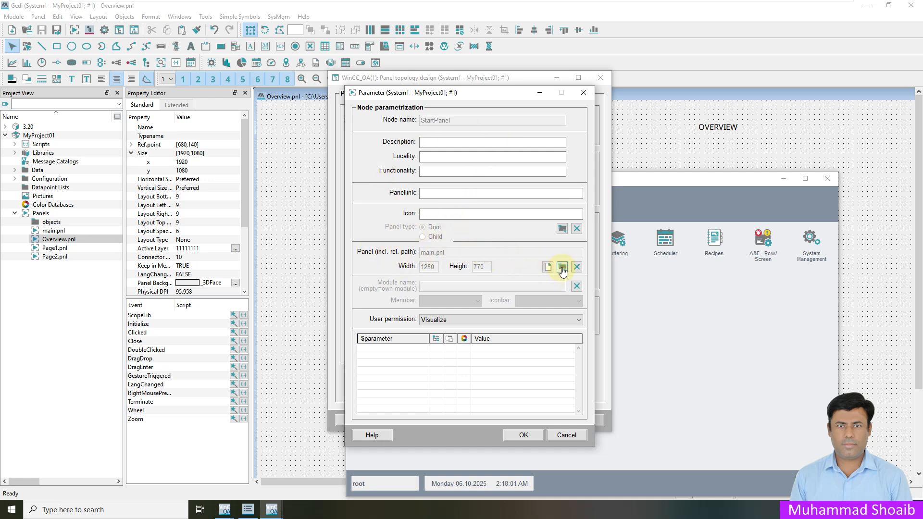
left_click(349, 222)
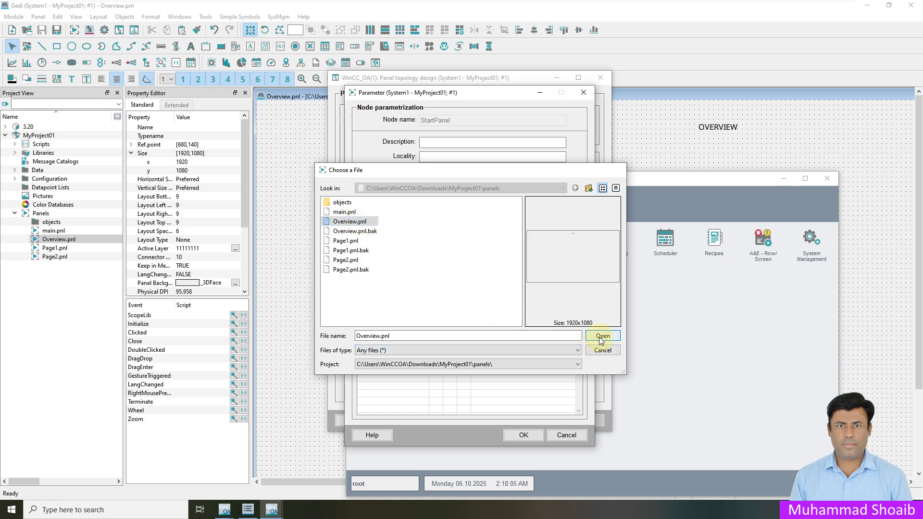
left_click(602, 336)
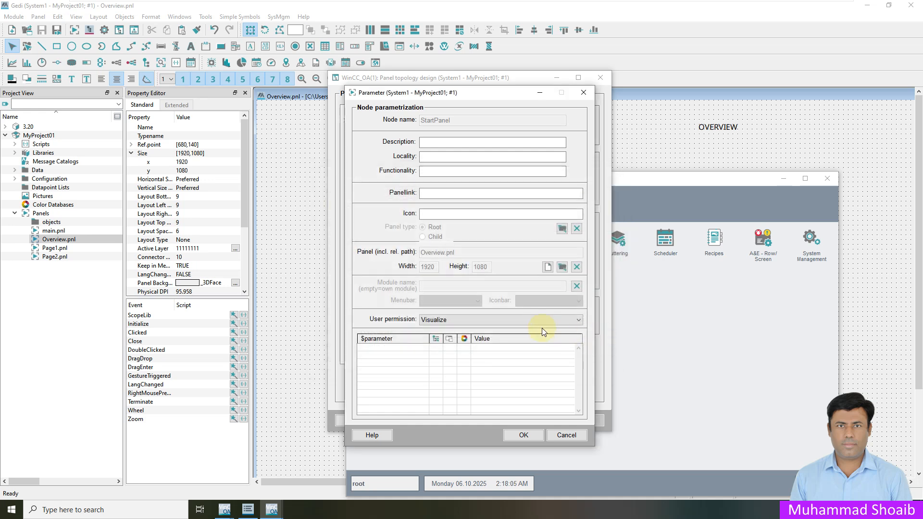
left_click(515, 436)
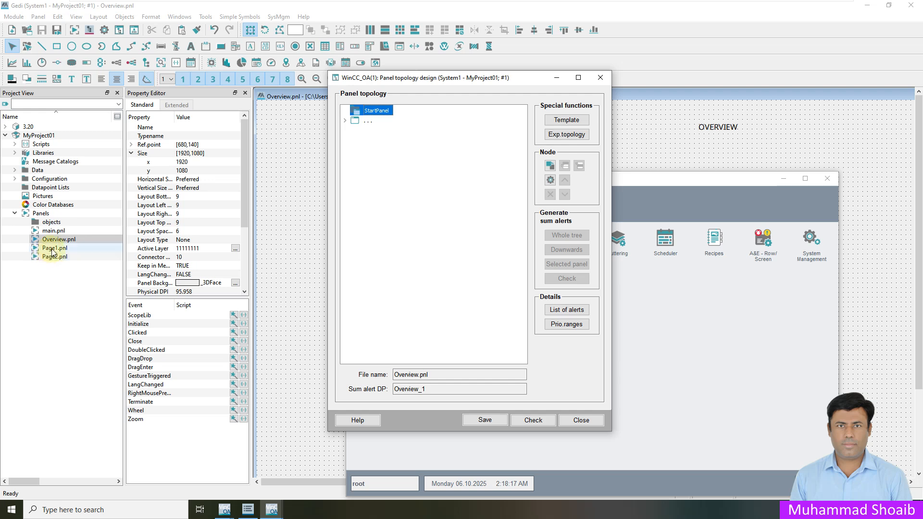
right_click(381, 113)
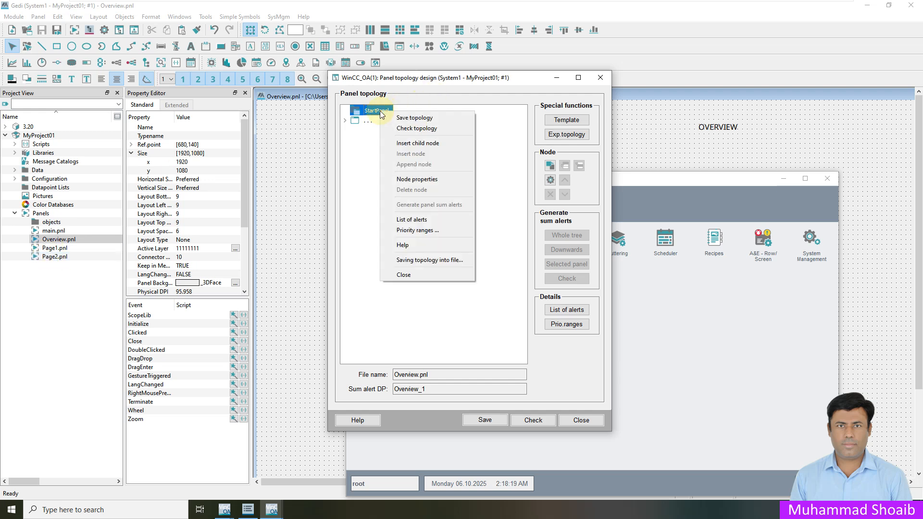
Step: Insert a Page-01 child node under StartPanel linked to Page1.pnl
left_click(420, 143)
double_click(455, 121)
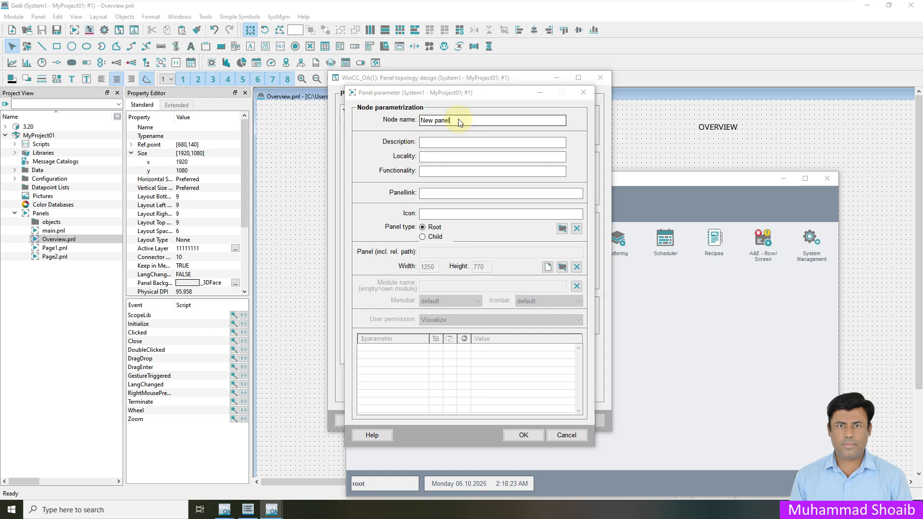
left_click(450, 250)
left_click(451, 249)
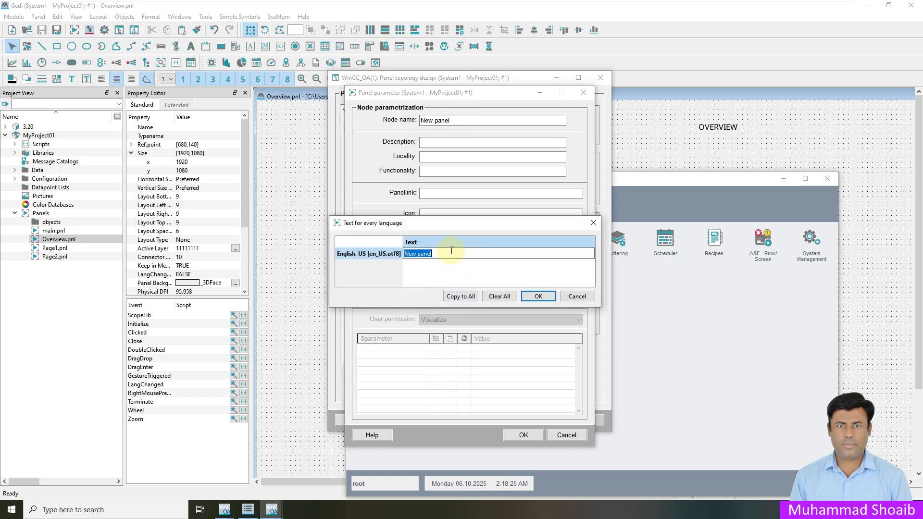
type("Page-01")
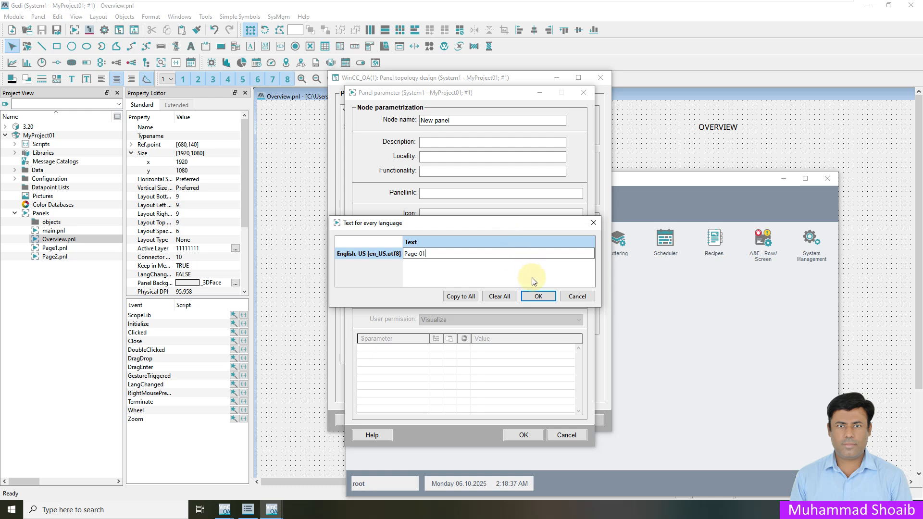
left_click(536, 294)
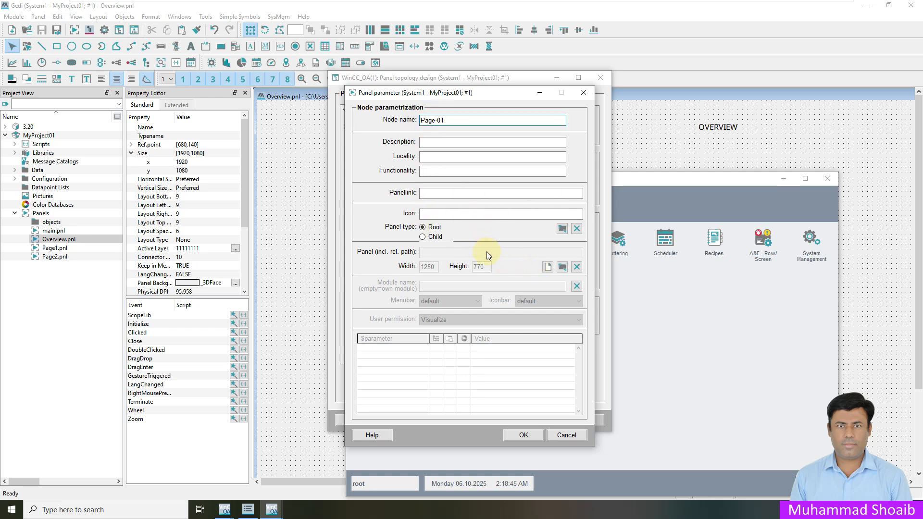
left_click(562, 267)
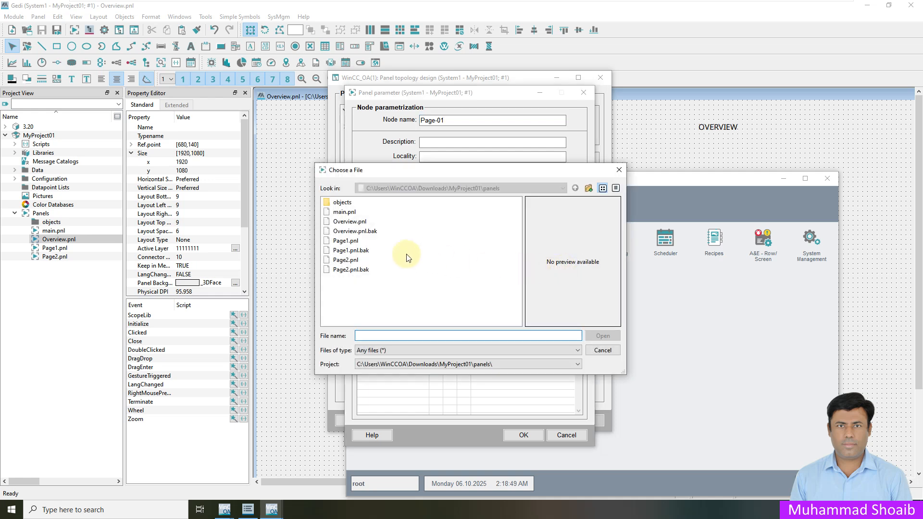
left_click(356, 242)
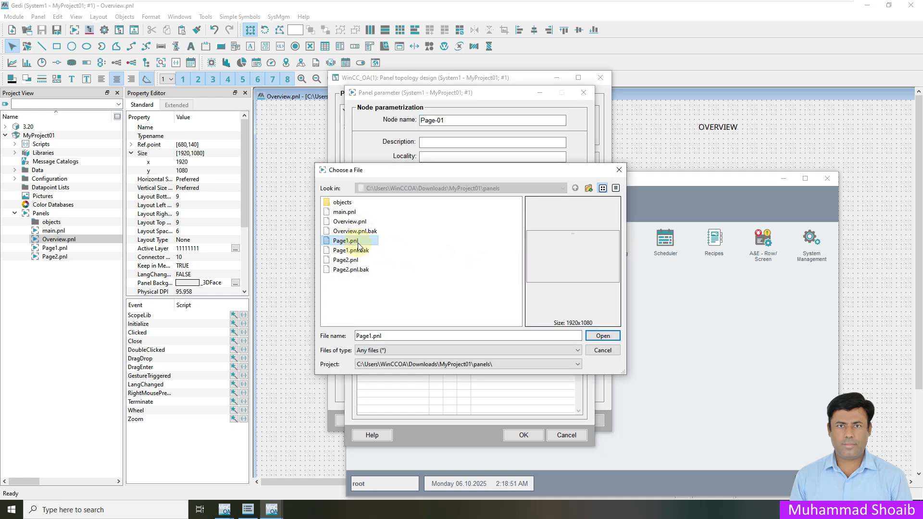
left_click(598, 336)
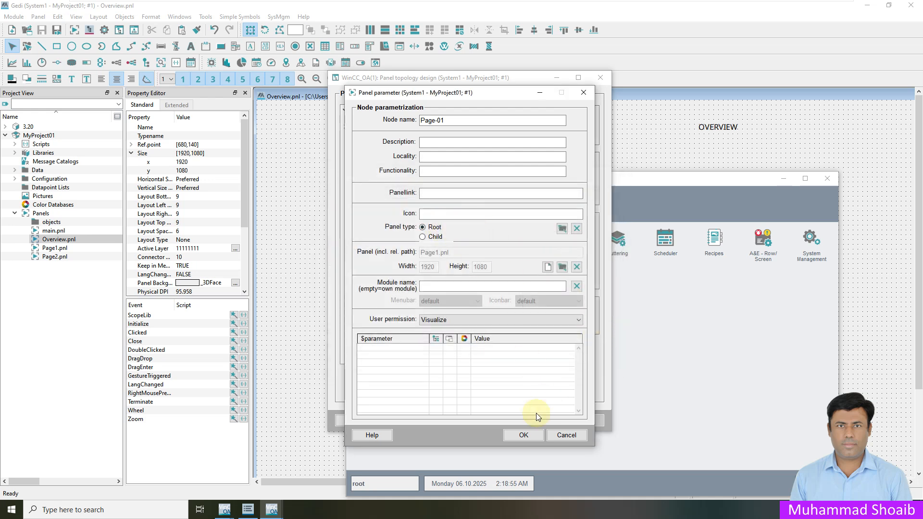
left_click(523, 436)
Step: Insert a Page-02 child node under StartPanel linked to Page2.pnl
left_click(379, 111)
right_click(383, 113)
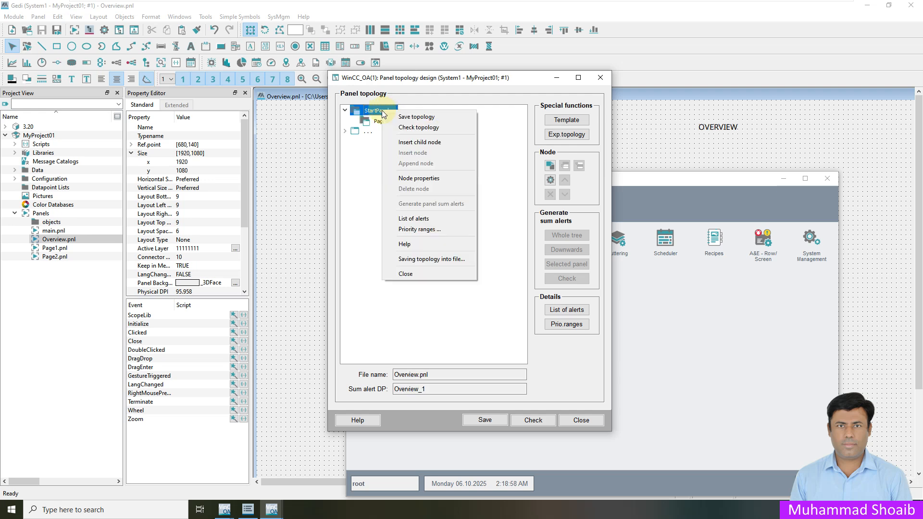
left_click(428, 145)
left_click(454, 123)
left_click(461, 253)
left_click(459, 253)
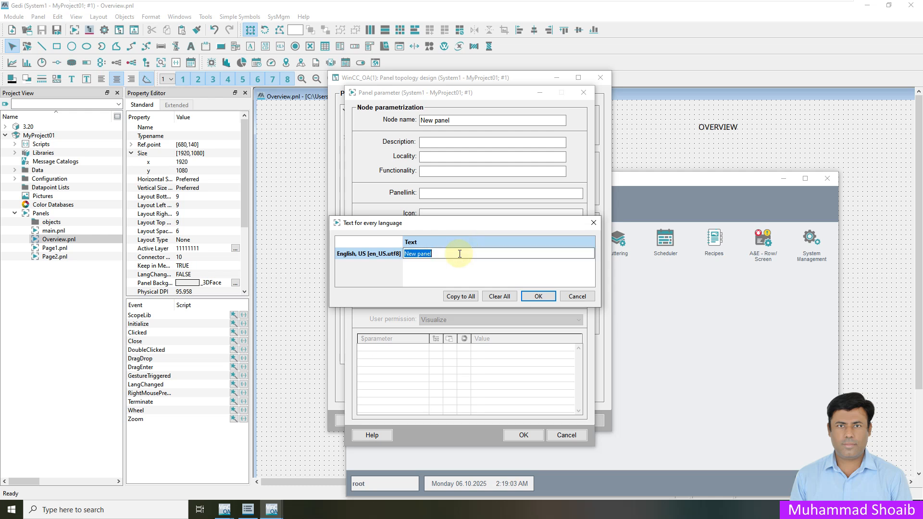
type("Page-02")
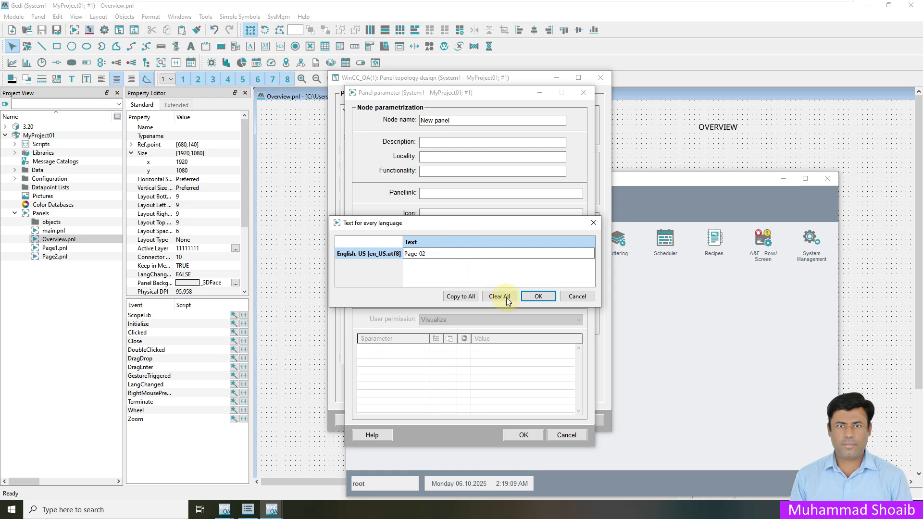
left_click(538, 296)
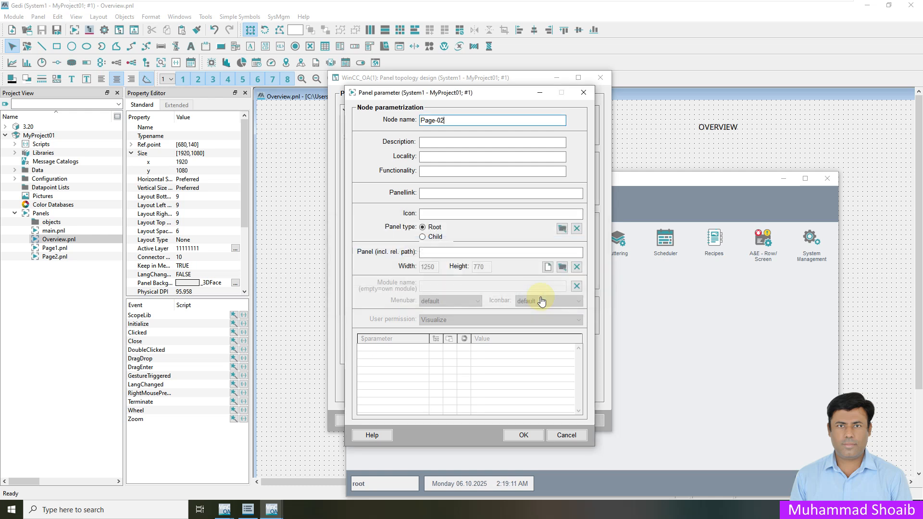
left_click(562, 267)
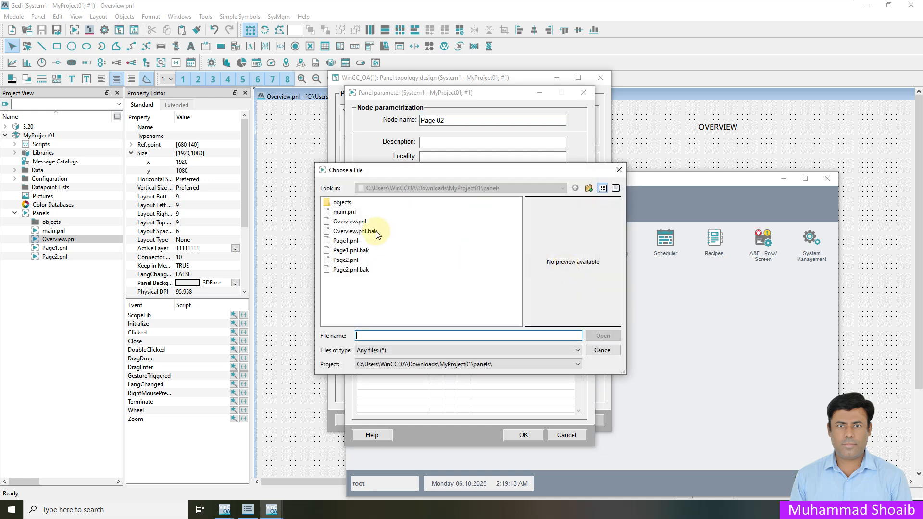
left_click(349, 260)
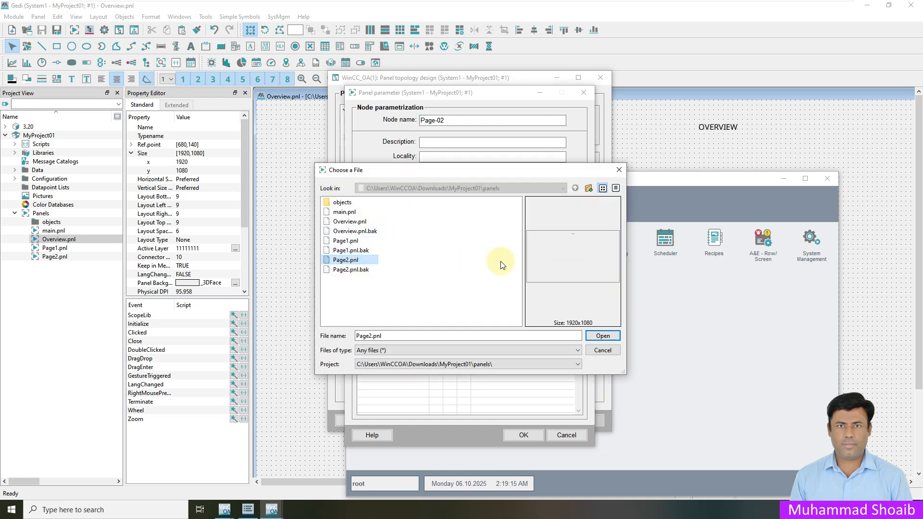
left_click(603, 336)
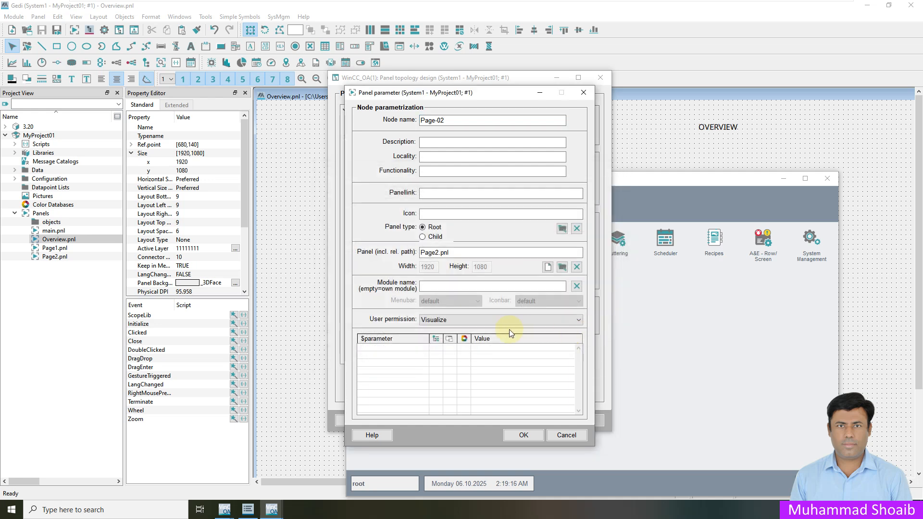
left_click(517, 436)
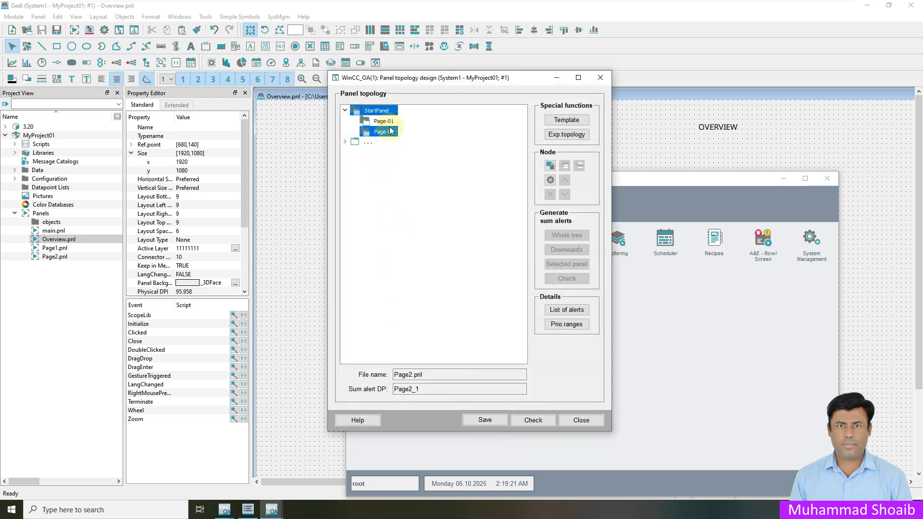
Step: Save the topology with all sum alerts generated, then close topology and system management
left_click(386, 122)
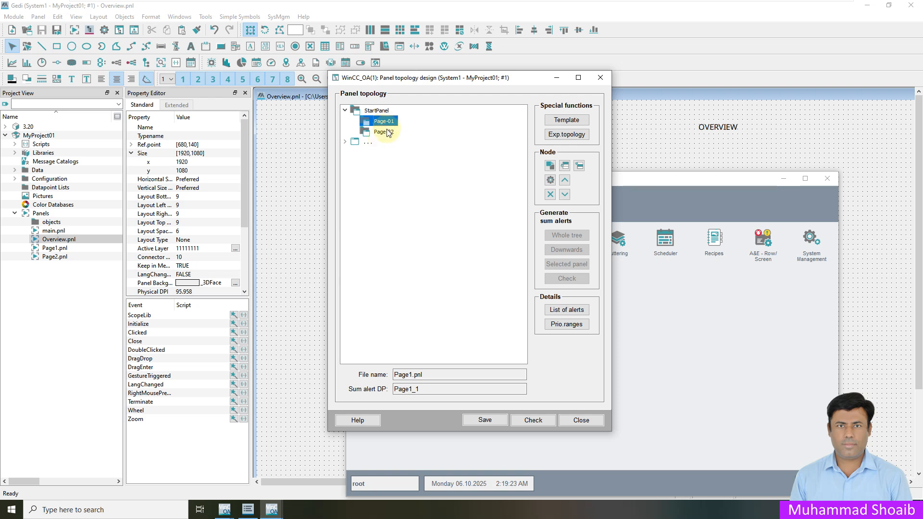
left_click(388, 133)
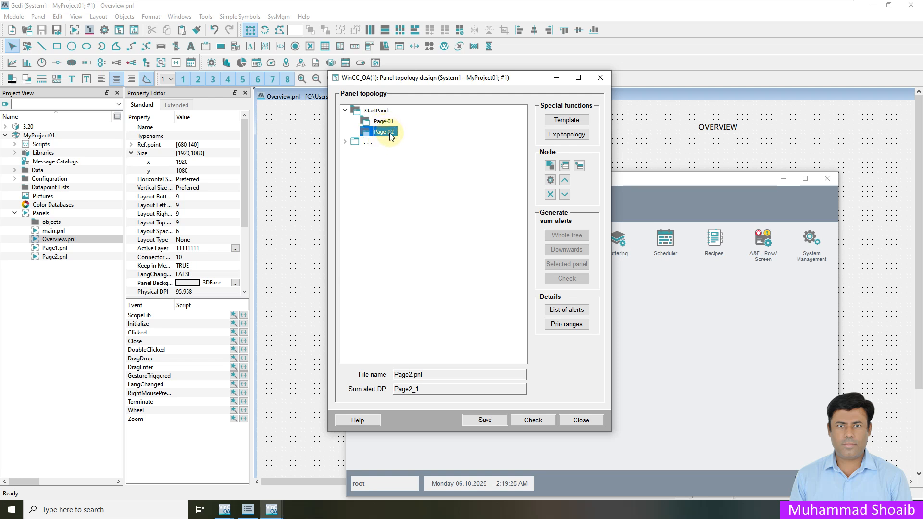
left_click(485, 420)
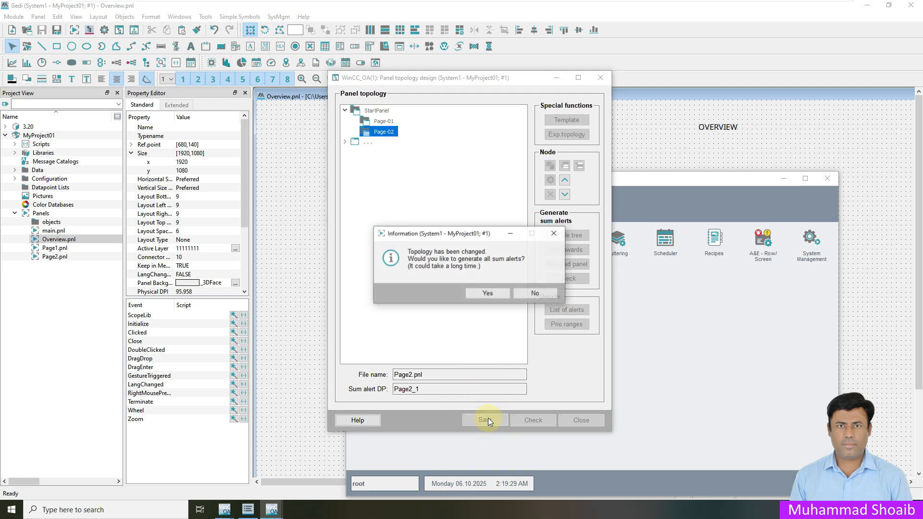
left_click(486, 294)
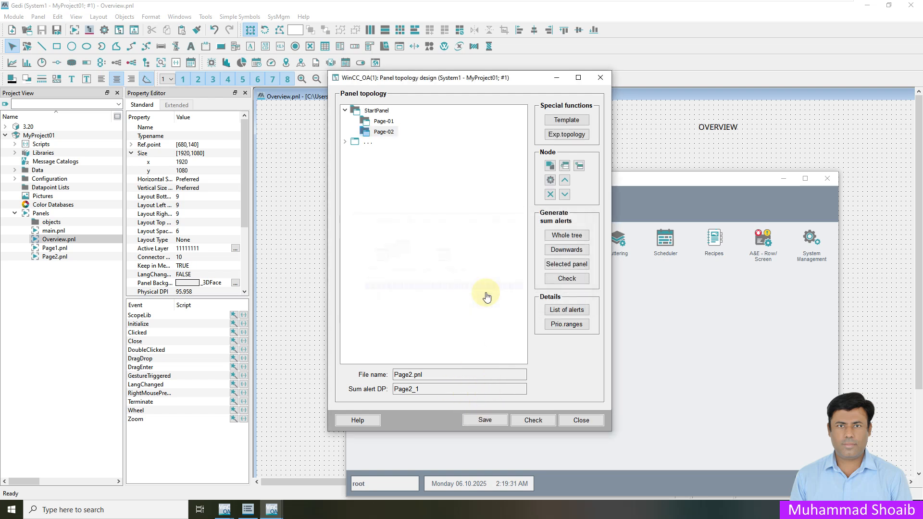
left_click(581, 420)
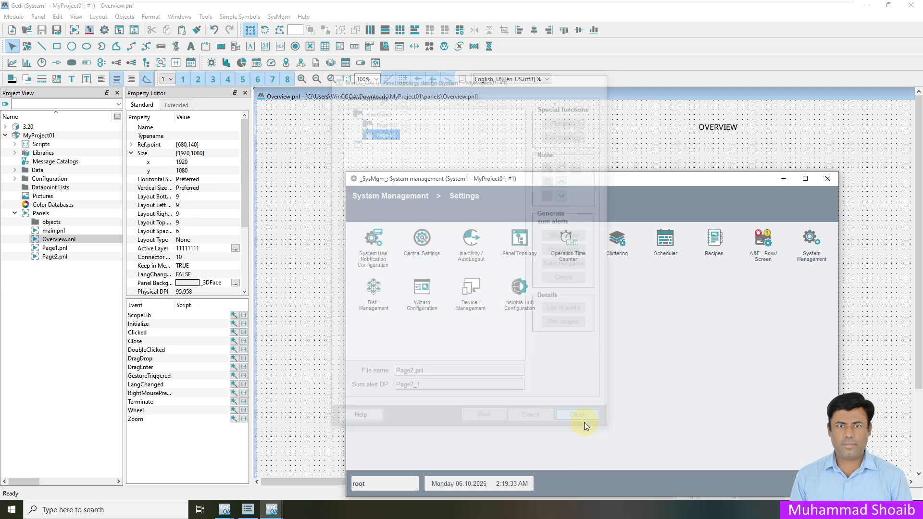
left_click(827, 178)
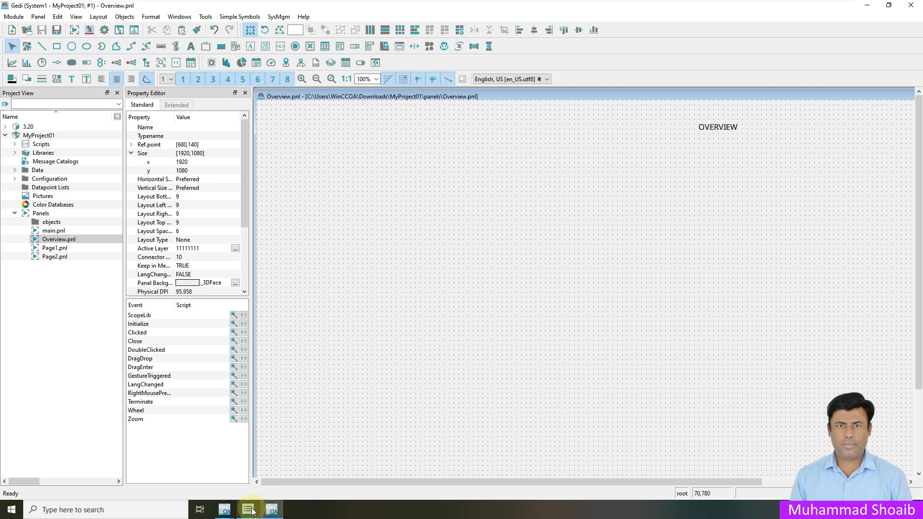
Step: Bring the MyProject01 console forward, select the User Interface manager, and begin appending a manager
mouse_move(248, 512)
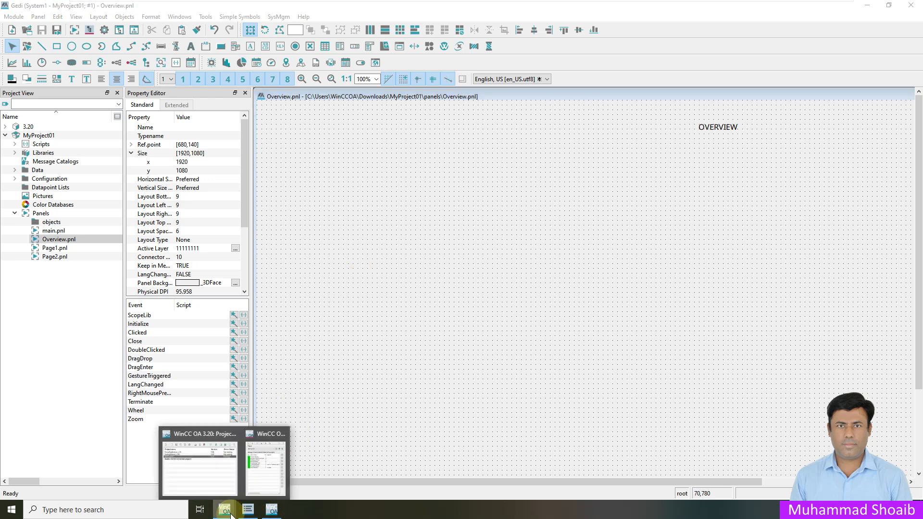
left_click(265, 468)
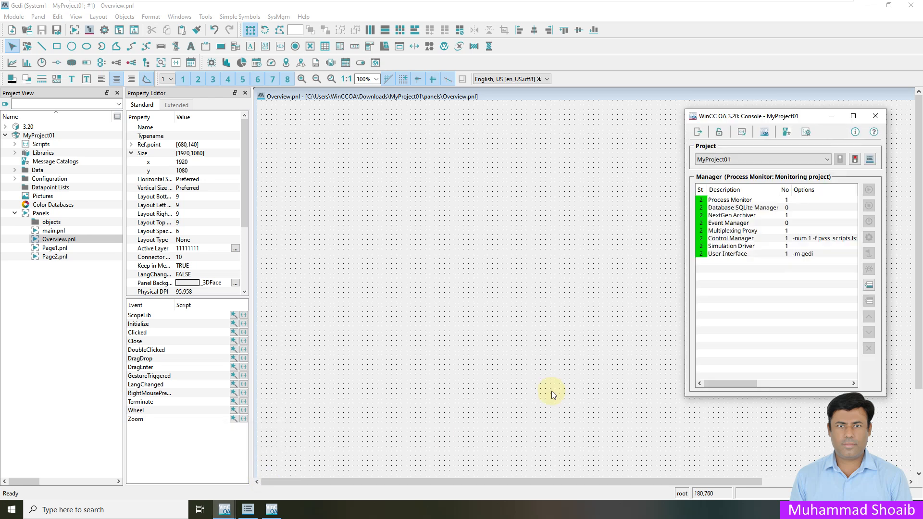
left_click(730, 256)
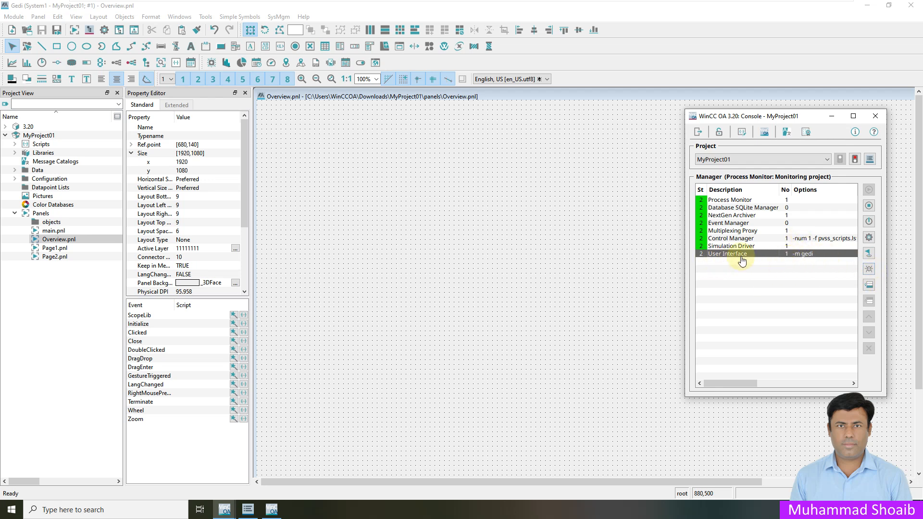
left_click(868, 286)
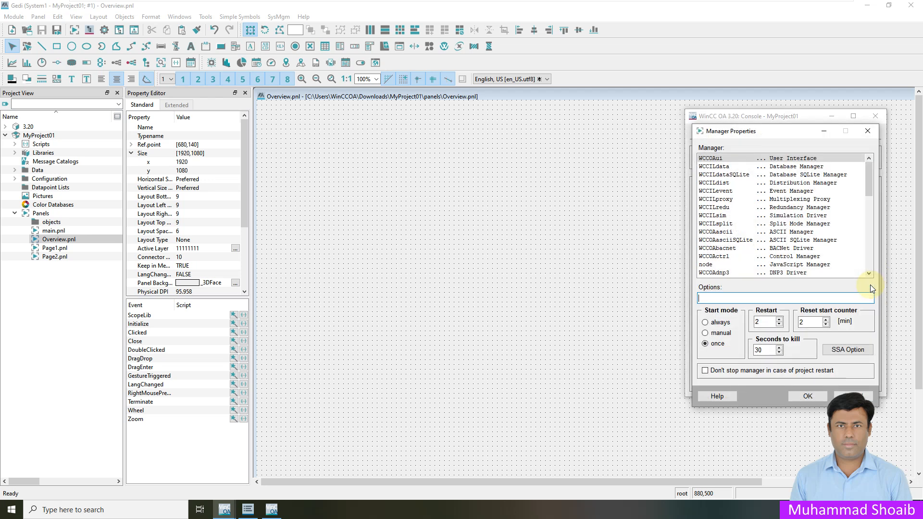
Step: Add a WCCOAui manager and set its options to -p vision/startup.pnl
left_click(714, 158)
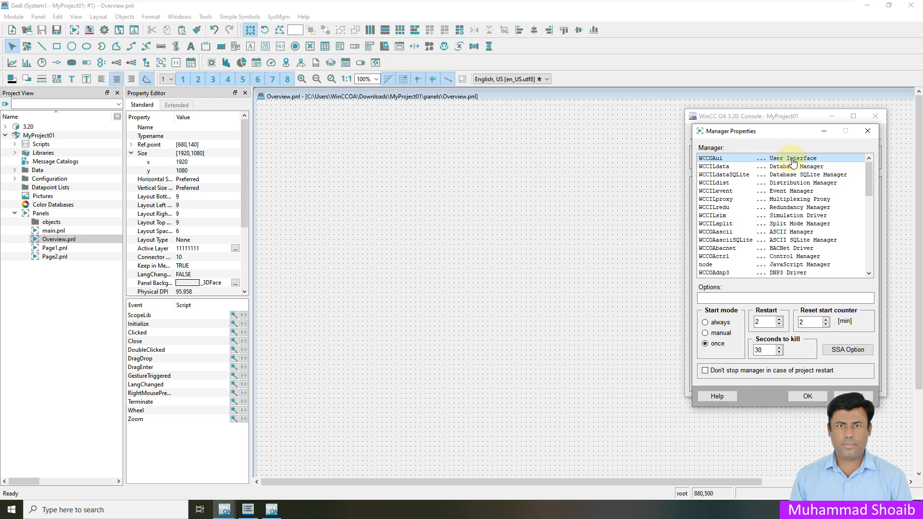
left_click(807, 404)
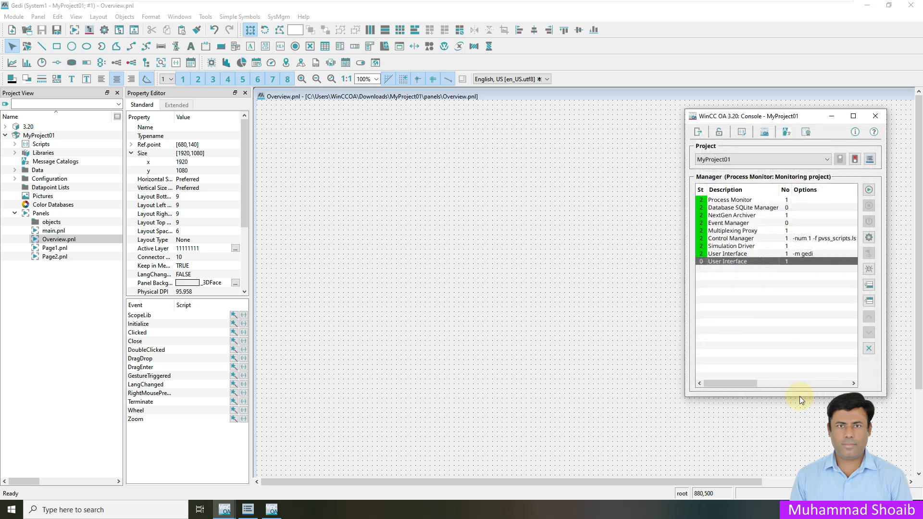
right_click(807, 261)
left_click(804, 302)
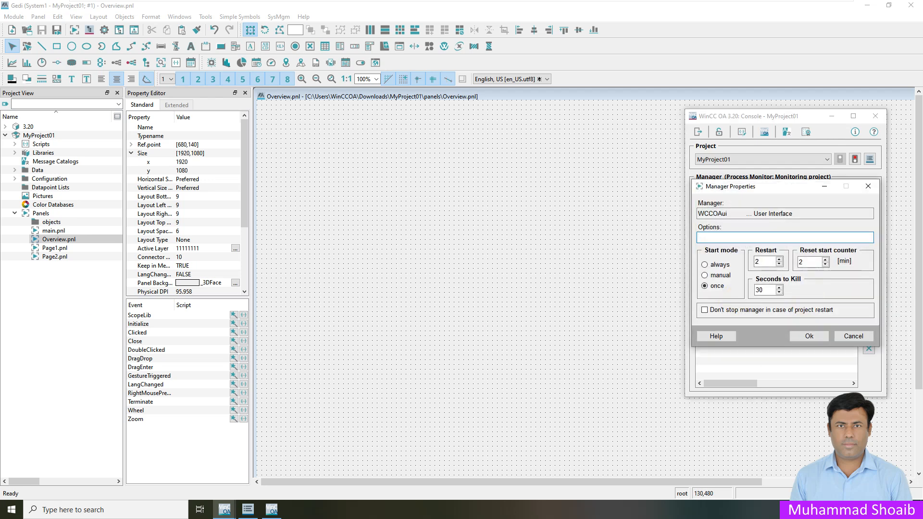
left_click(713, 238)
right_click(714, 240)
left_click(736, 290)
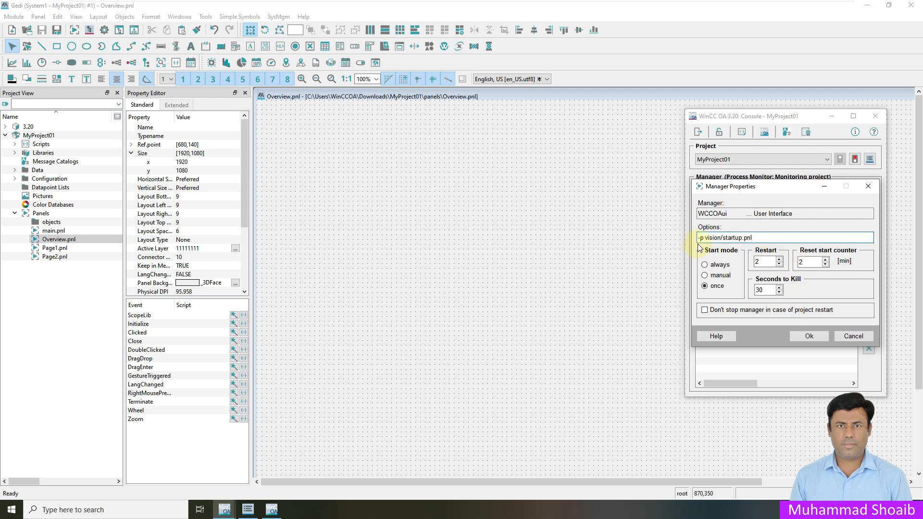
left_click(809, 337)
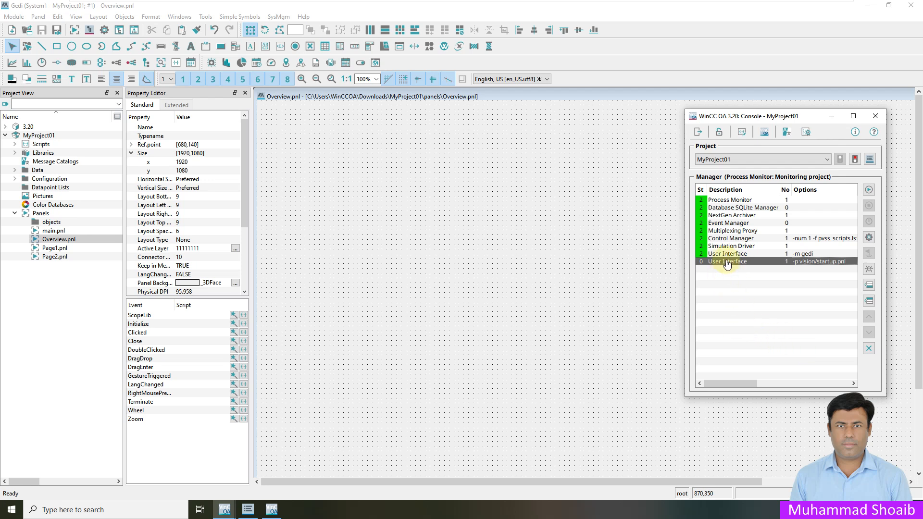
left_click(727, 256)
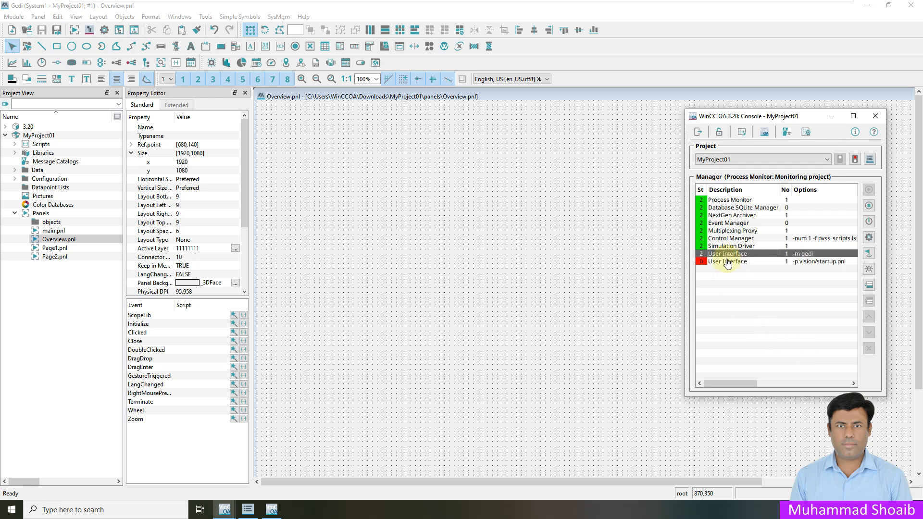
Step: Start the second User Interface manager and log in to Vision with the username
left_click(702, 264)
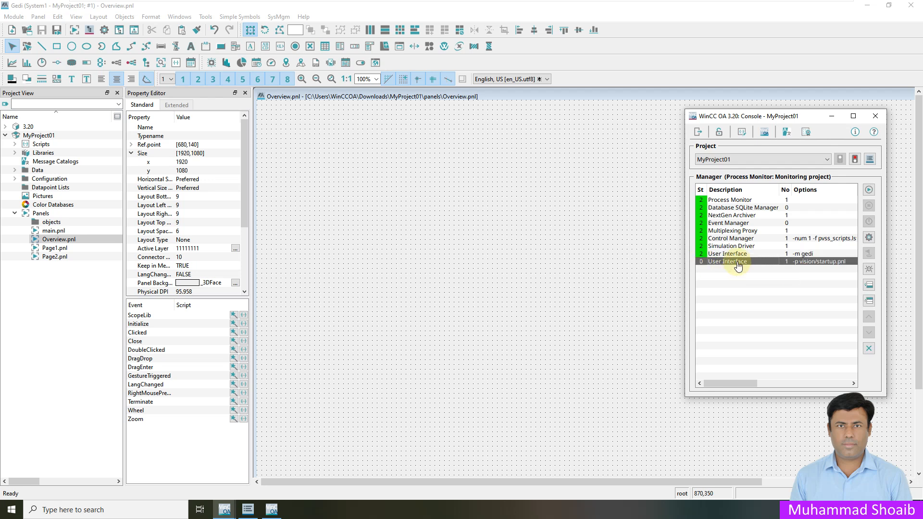
left_click(868, 190)
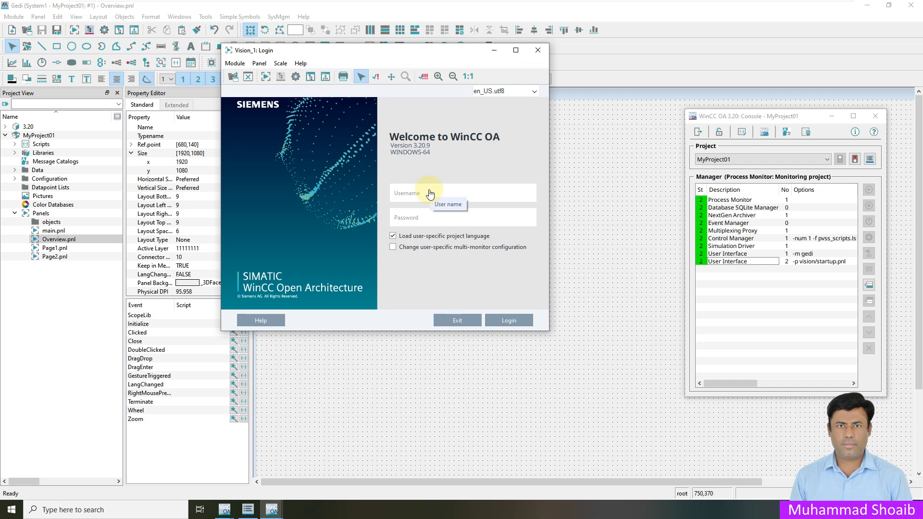
type("root")
left_click(522, 325)
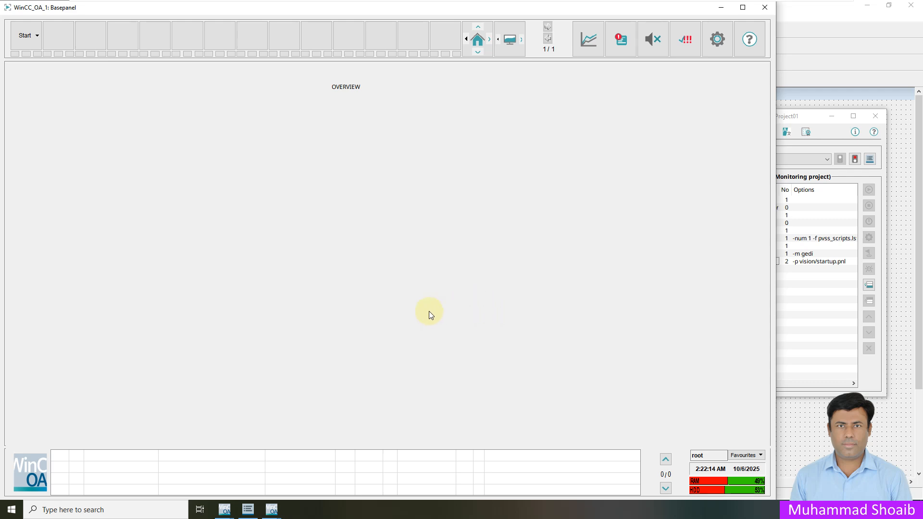
Step: Minimize the console and editor, then switch the runtime to Page-01
left_click(831, 115)
left_click(867, 6)
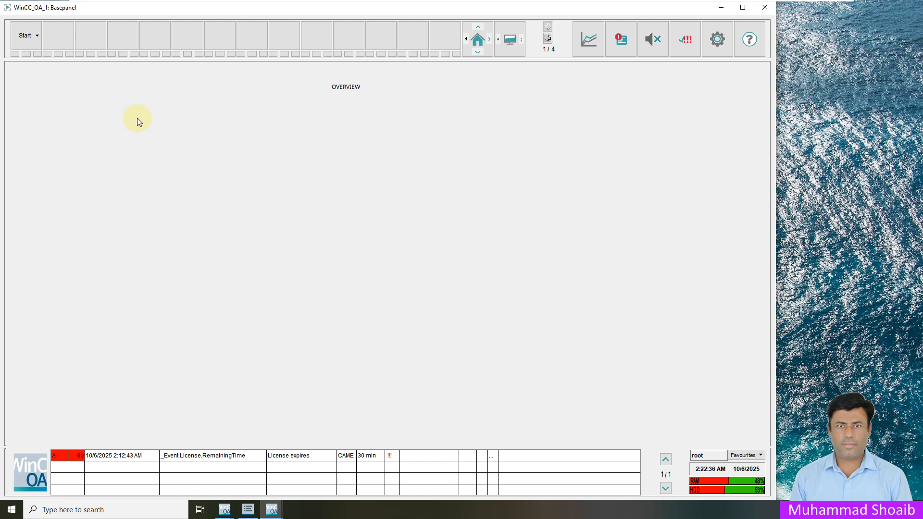
left_click(38, 38)
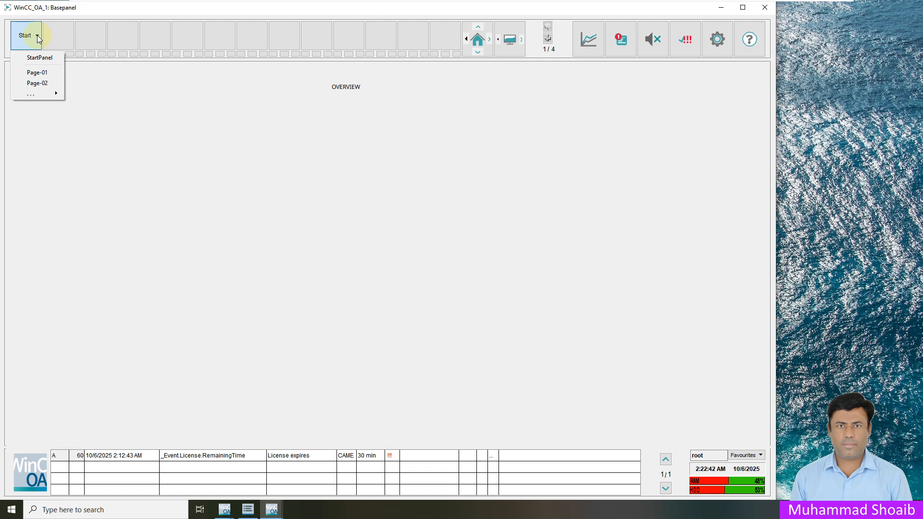
left_click(38, 57)
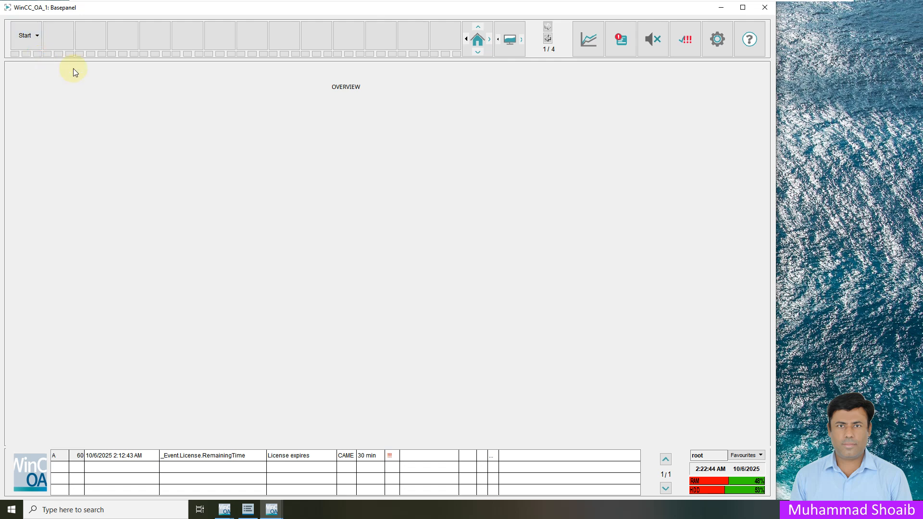
left_click(34, 36)
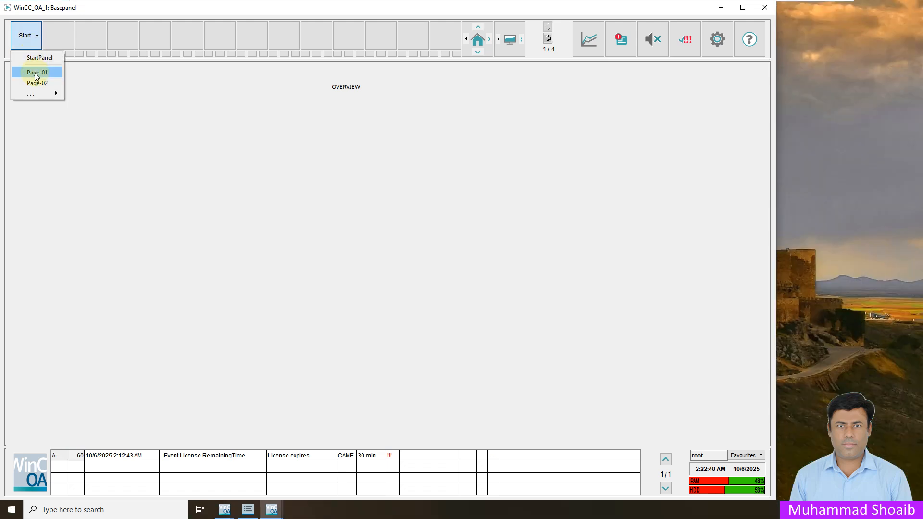
left_click(35, 73)
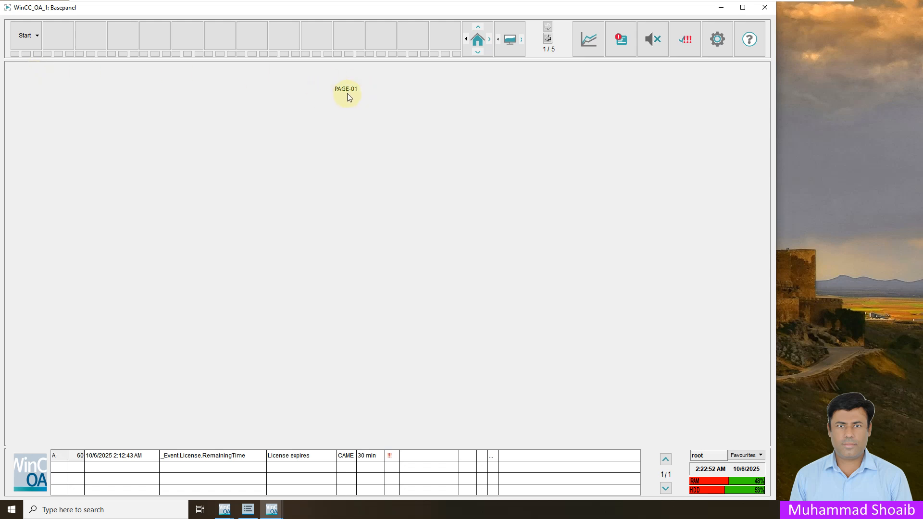
Step: Switch the runtime to Page-02, then return to the StartPanel overview
left_click(39, 36)
left_click(39, 82)
left_click(27, 35)
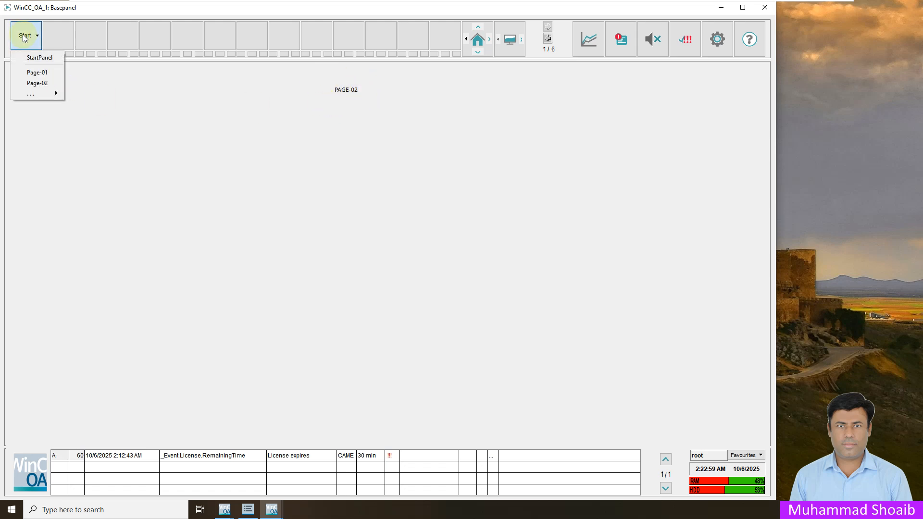
left_click(29, 59)
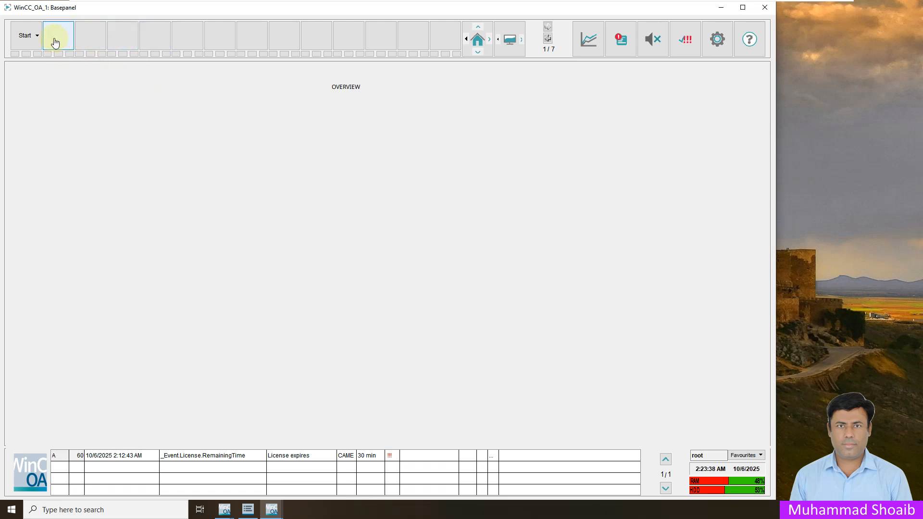
Step: Try opening Page-01, dismiss the not-in-topology warning, and switch to the Gedi editor
left_click(38, 36)
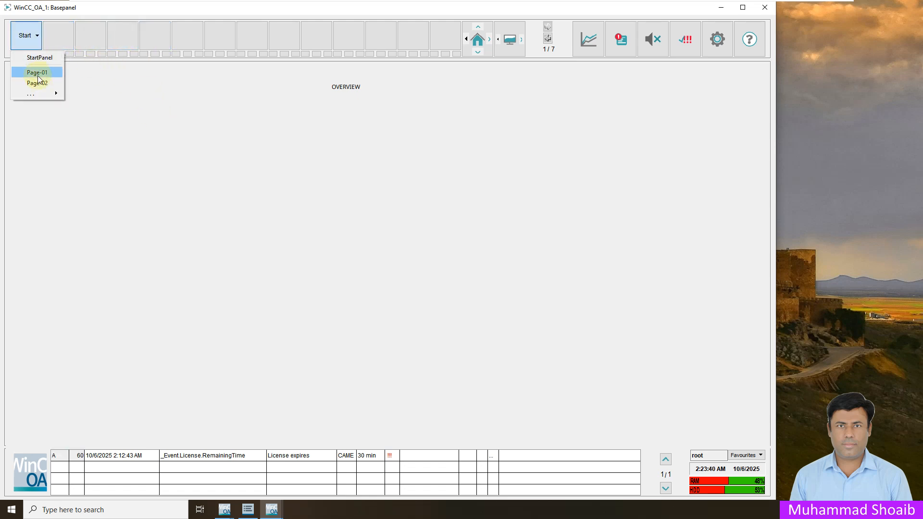
left_click(61, 33)
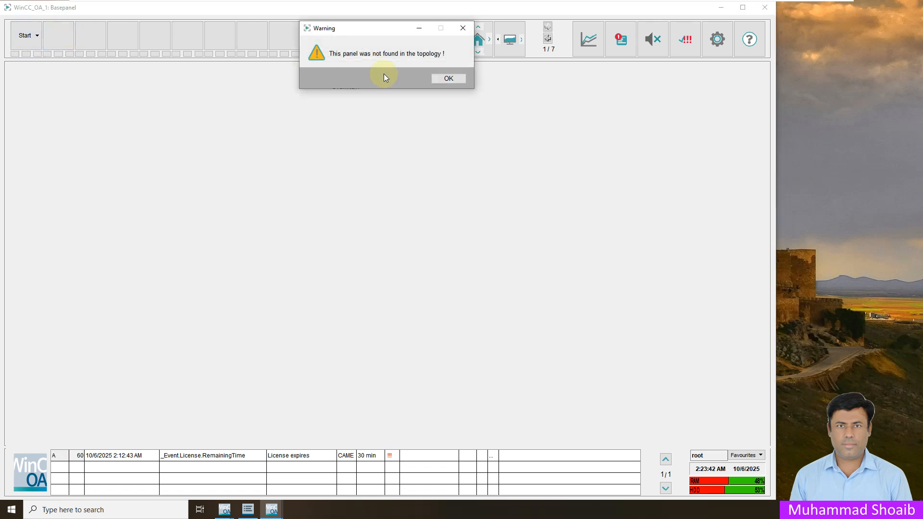
left_click(446, 79)
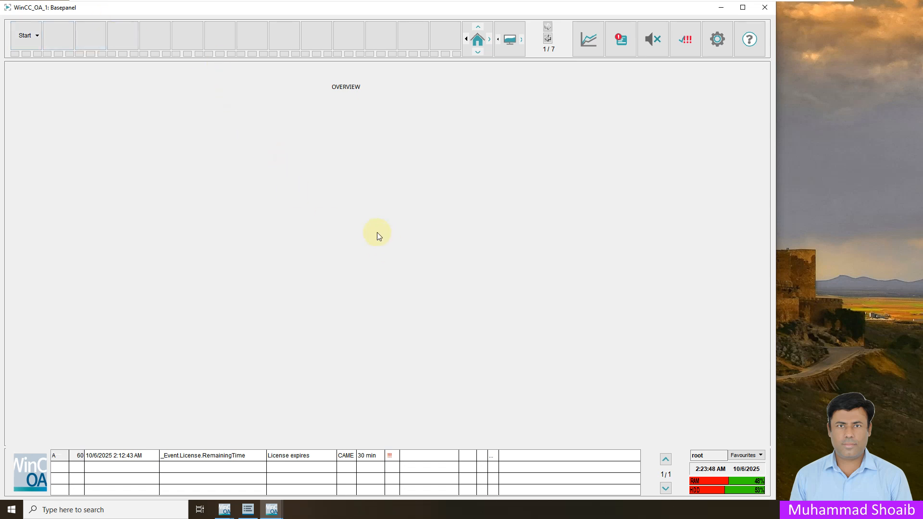
left_click(272, 511)
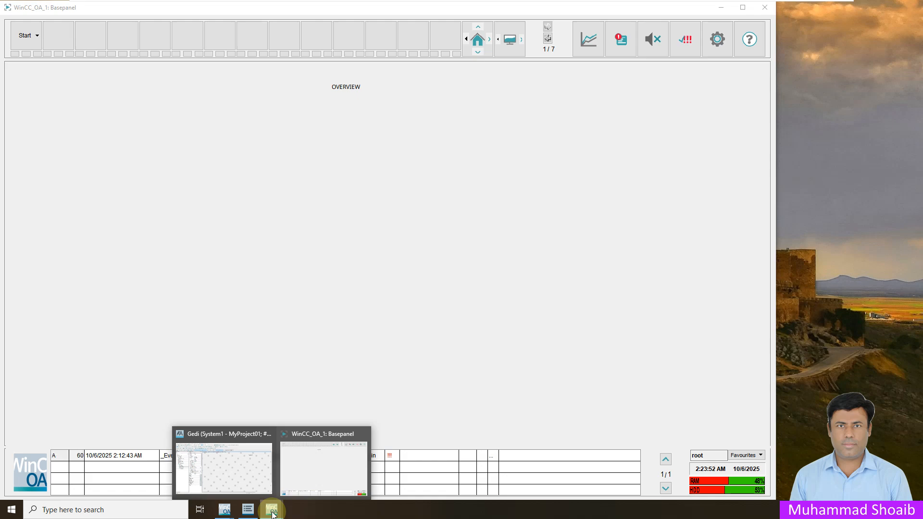
left_click(245, 472)
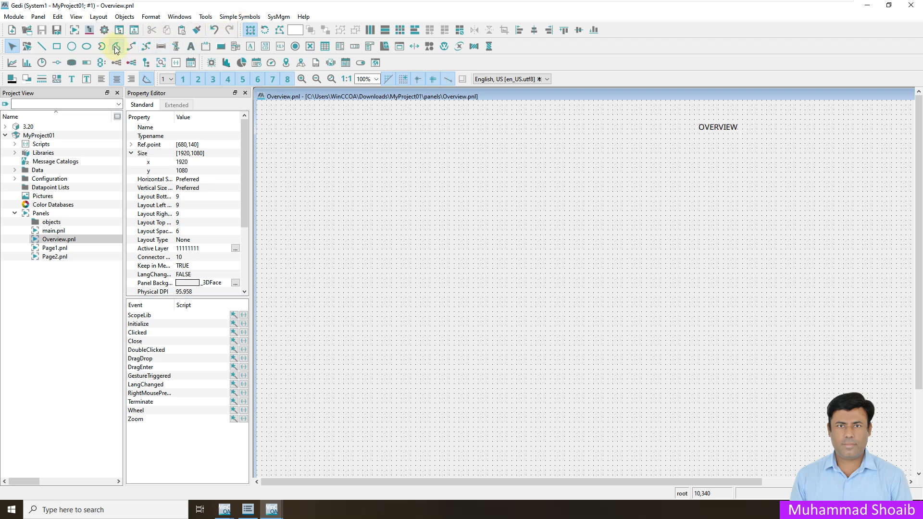
Step: Open the Panel Topology module, expand StartPanel, and select the Page-01 node
left_click(104, 30)
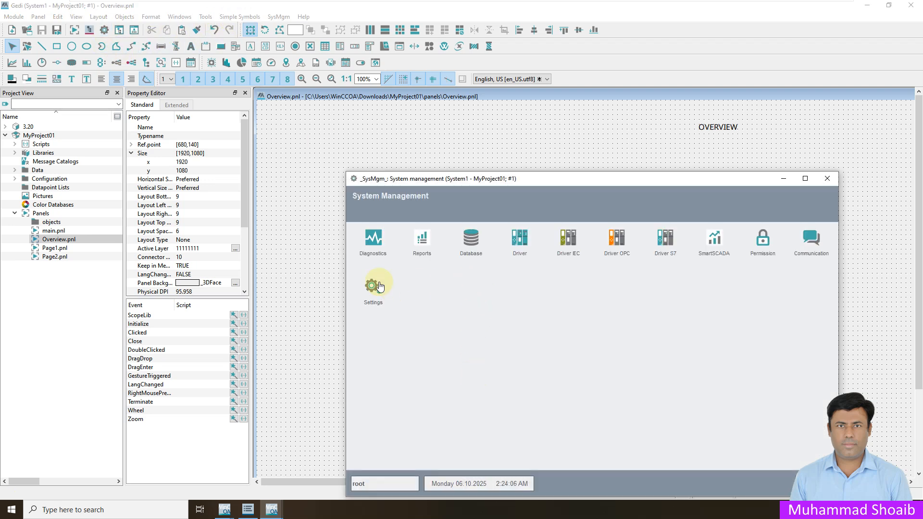
left_click(380, 286)
left_click(281, 165)
left_click(14, 16)
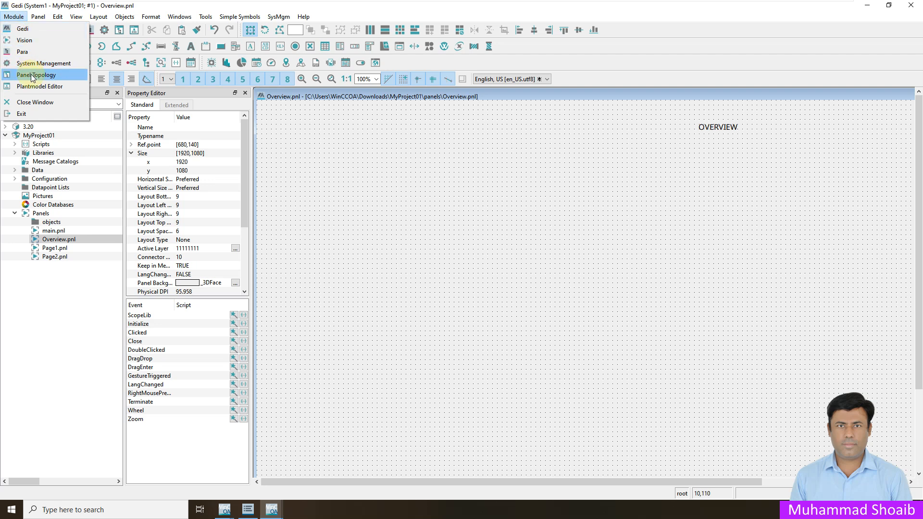
left_click(30, 74)
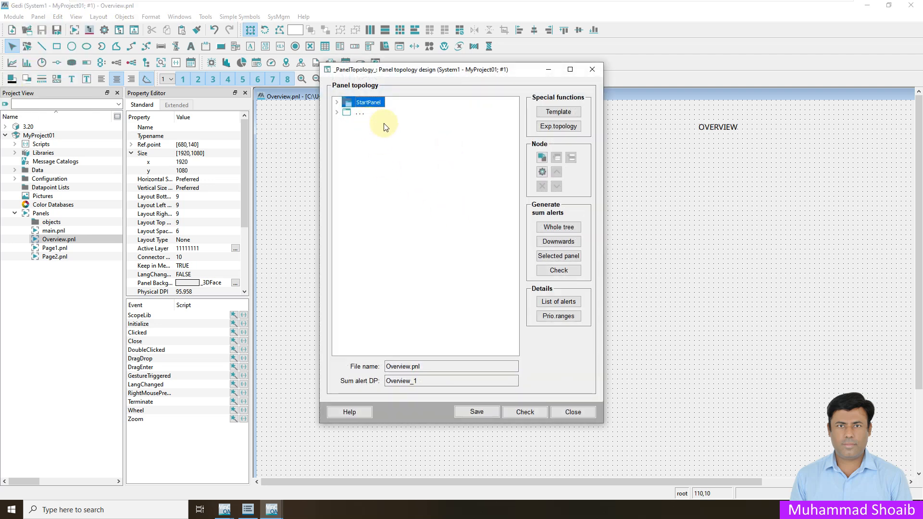
left_click(336, 102)
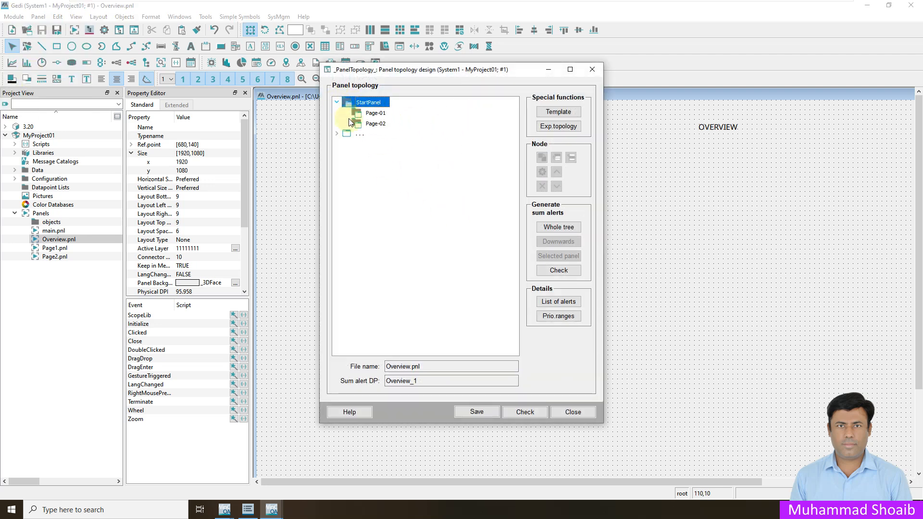
left_click(375, 114)
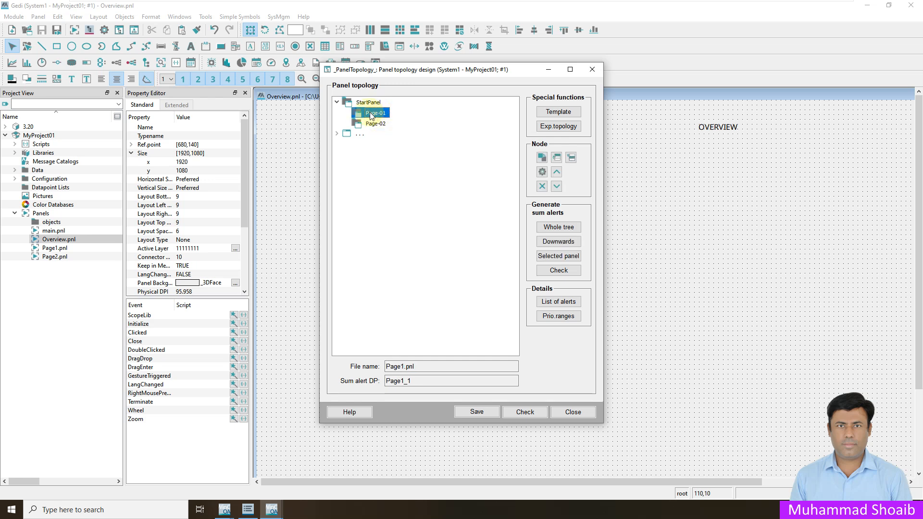
right_click(371, 117)
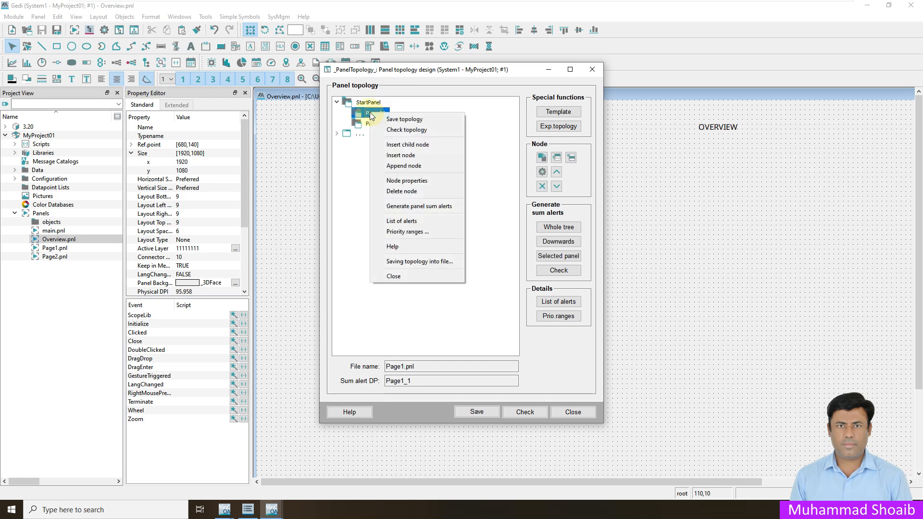
Step: Browse for a Page-01 node icon among the WinCC OA installation pictures
left_click(401, 181)
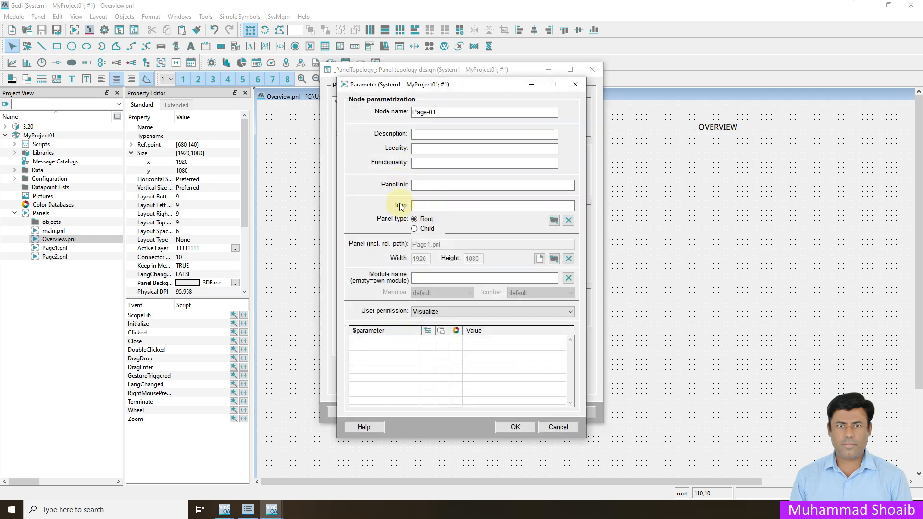
left_click(554, 220)
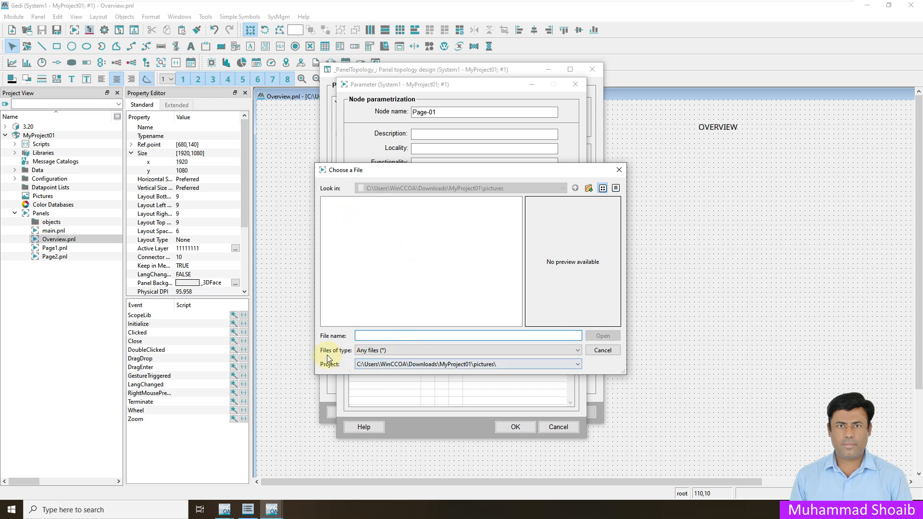
left_click(365, 365)
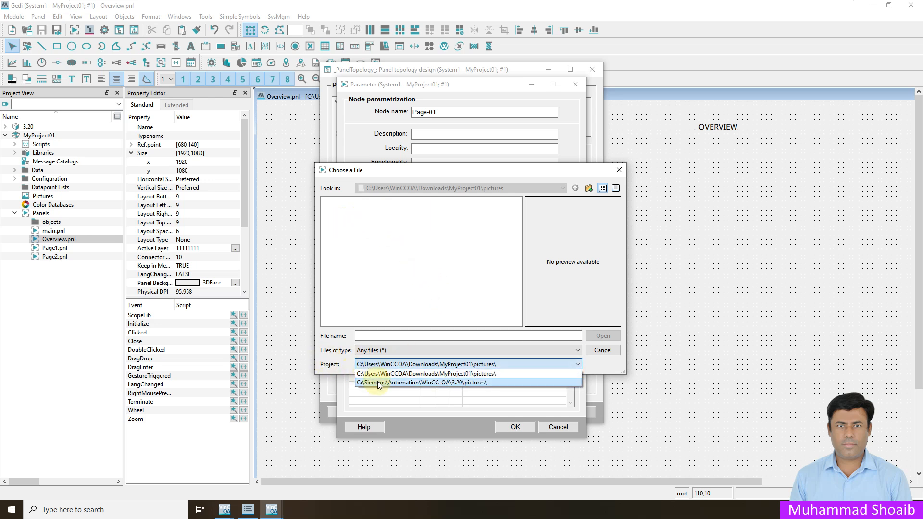
left_click(379, 383)
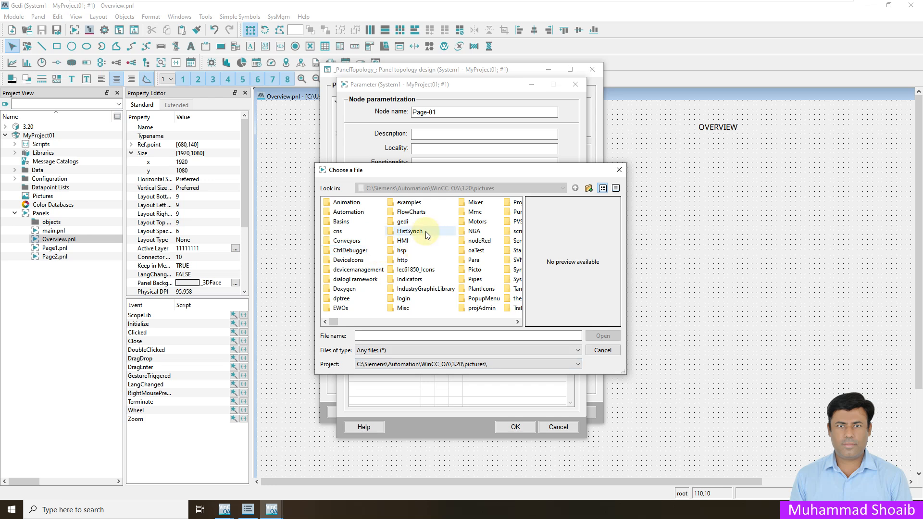
Step: Preview candidate icon images, including the PLC, rectangle and redu_1.xpm pictures
left_click_drag(335, 321, 448, 305)
left_click(356, 232)
left_click(364, 271)
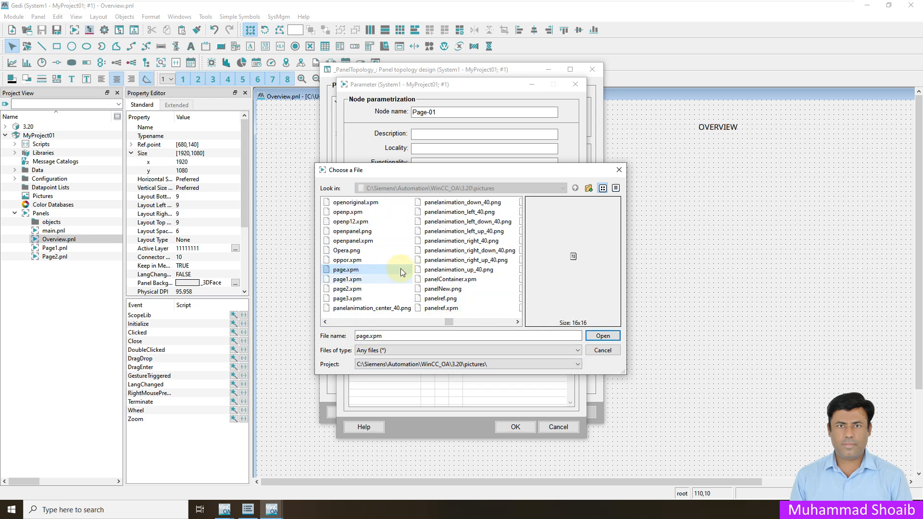
left_click(443, 243)
left_click(466, 322)
left_click(466, 269)
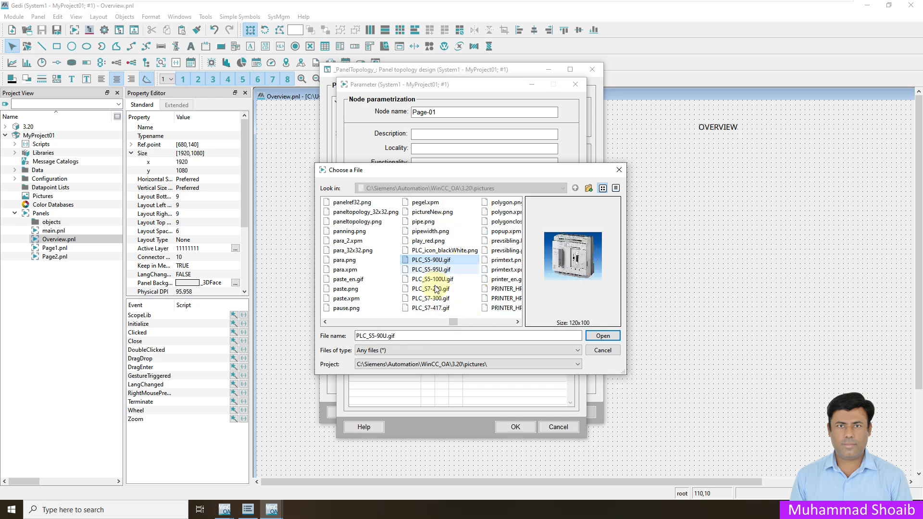
left_click(465, 298)
left_click(502, 250)
left_click(503, 321)
left_click(502, 321)
left_click(503, 321)
left_click(424, 288)
left_click(407, 221)
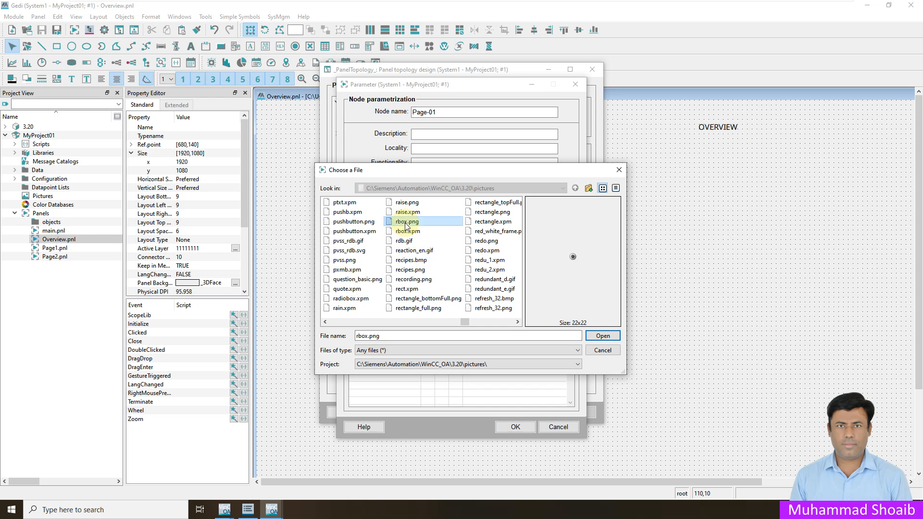
left_click(493, 221)
left_click(490, 262)
left_click_drag(466, 322, 325, 323)
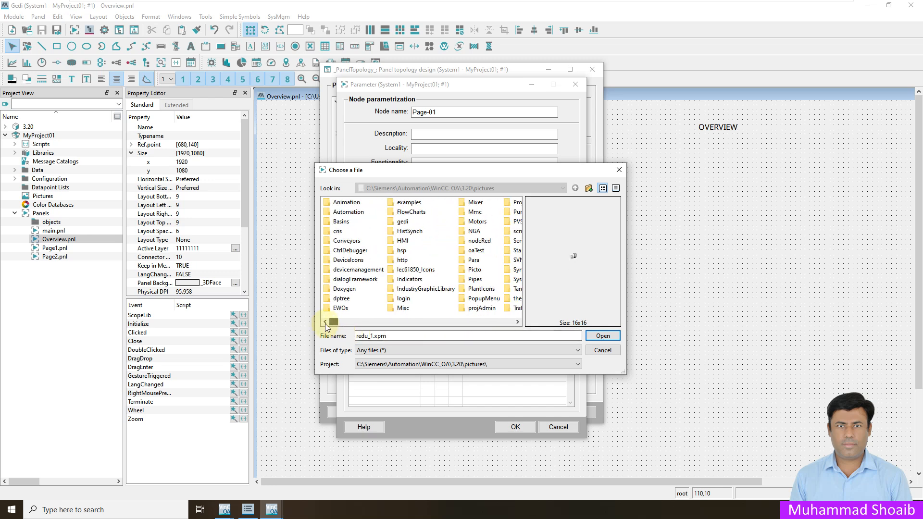
Step: Pick PlantIcons/process_tanks.gif as Page-01's icon and confirm the node settings
double_click(477, 290)
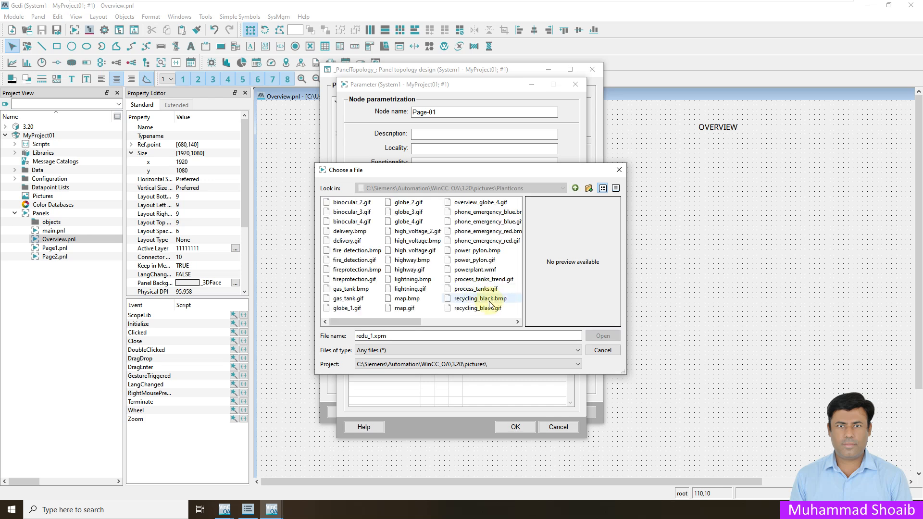
left_click(474, 271)
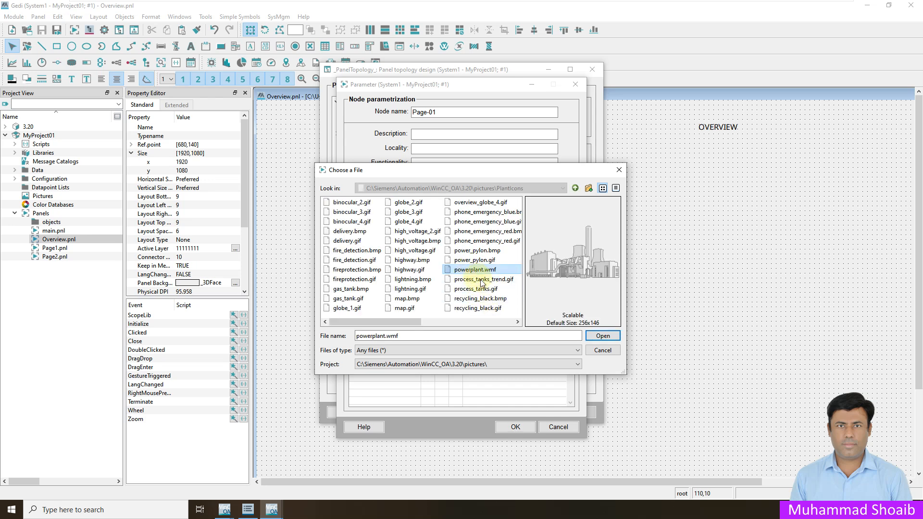
scroll(481, 283, "right", 1)
left_click(432, 280)
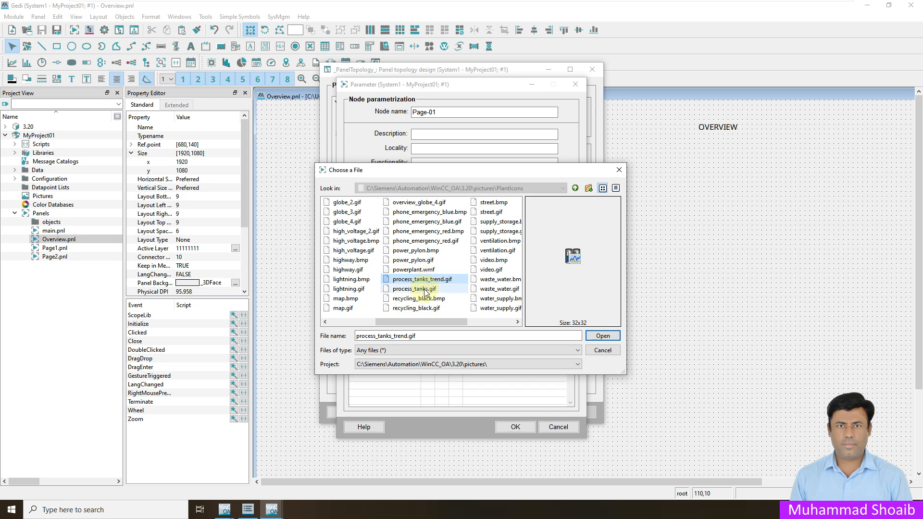
left_click(425, 290)
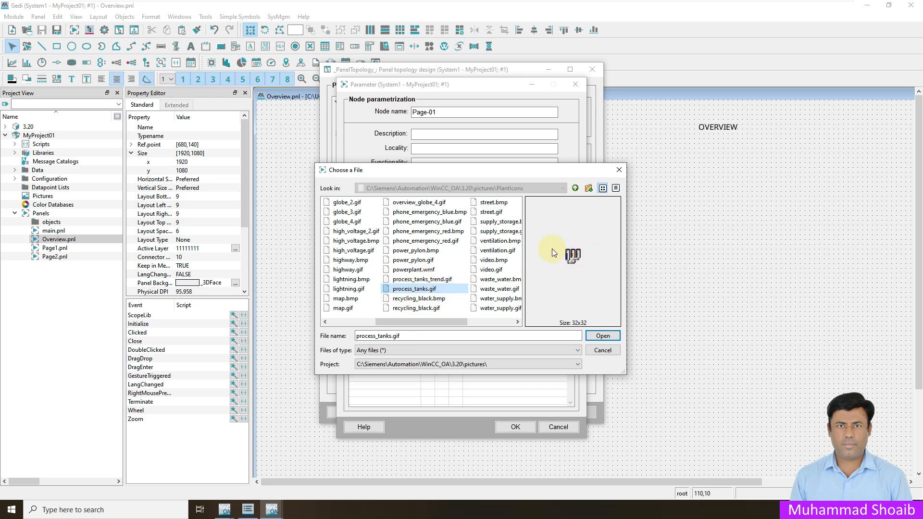
left_click(604, 337)
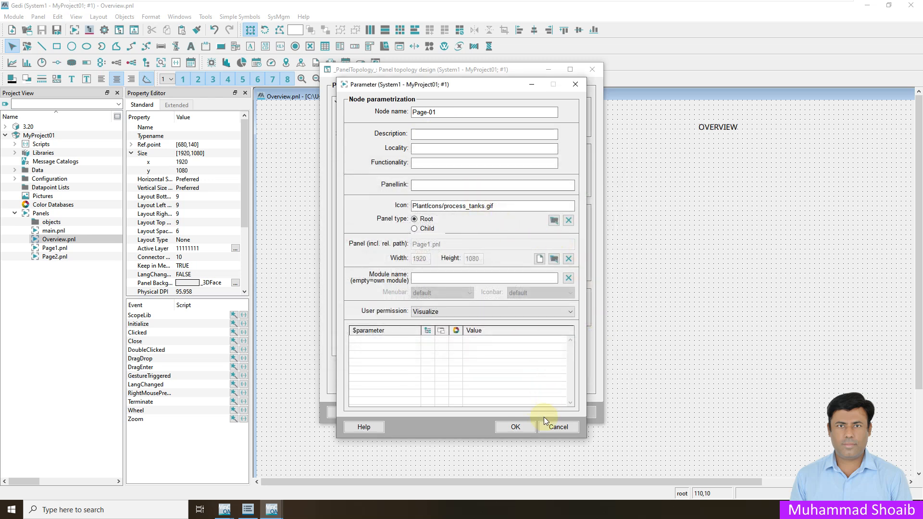
left_click(520, 426)
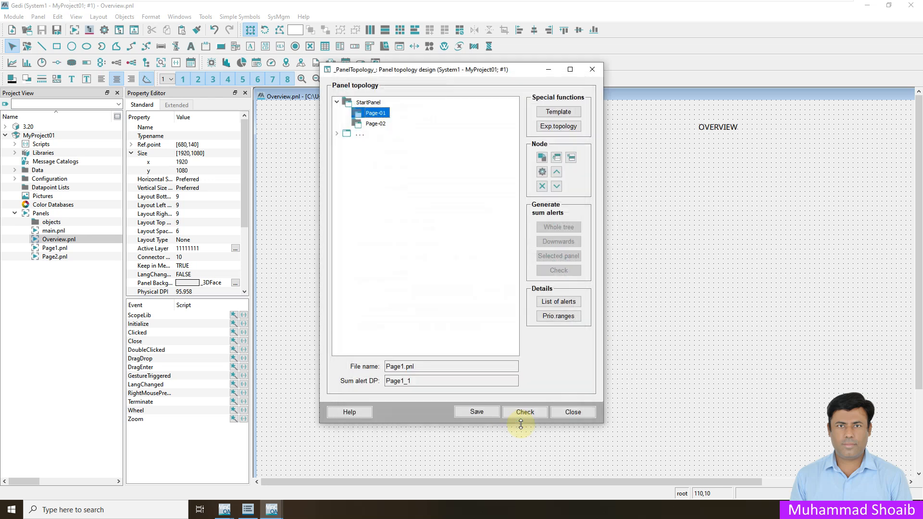
Step: Give the Page-02 node the PlantIcons/process_tanks_trend.gif icon from the installation pictures and confirm its parameters
right_click(373, 124)
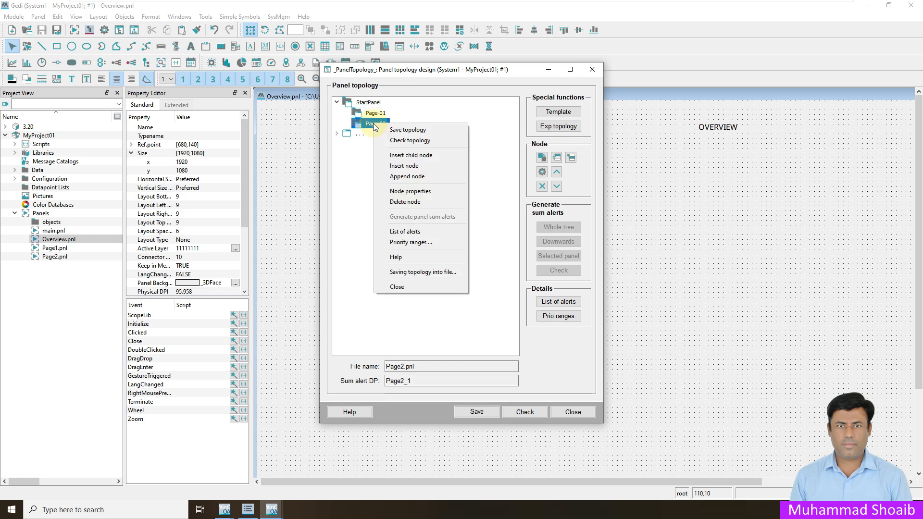
left_click(417, 192)
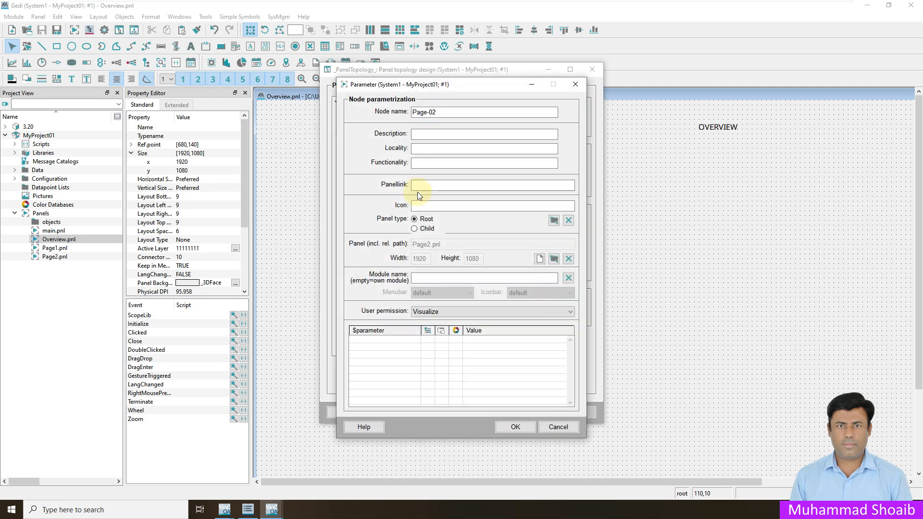
left_click(554, 221)
left_click(418, 365)
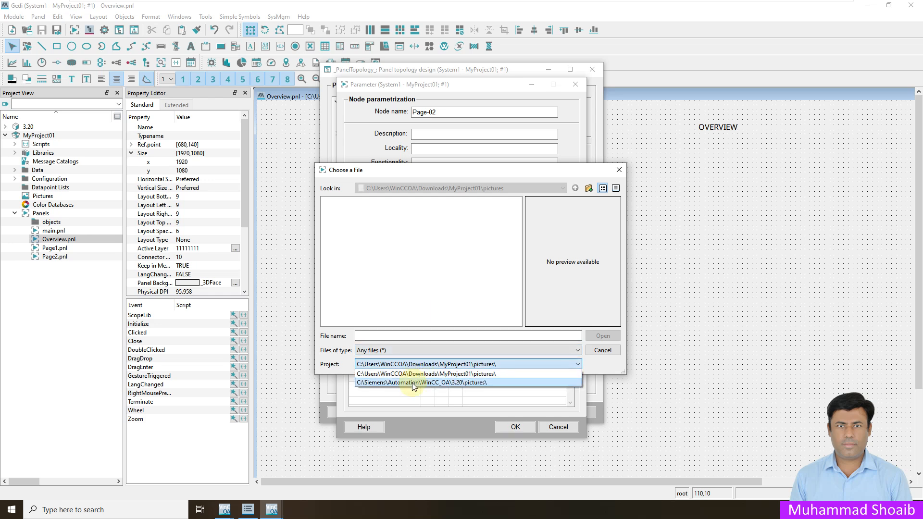
left_click(412, 383)
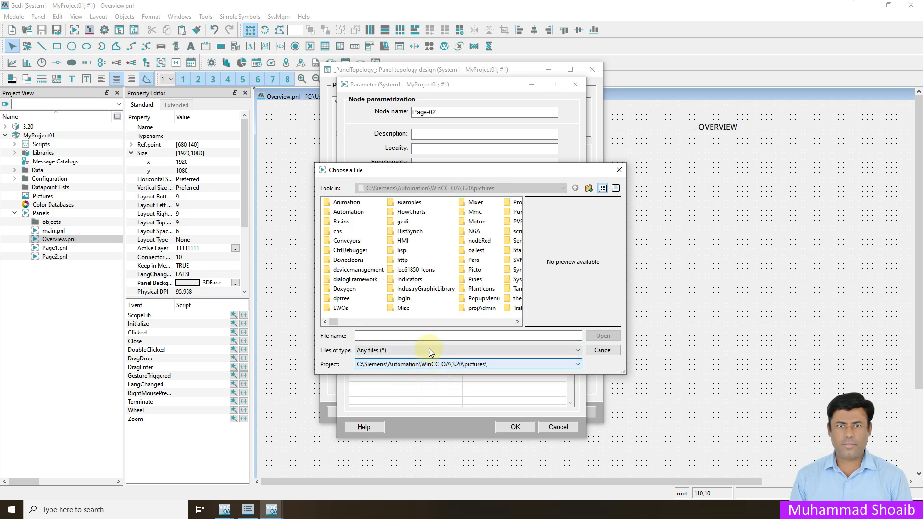
double_click(487, 290)
left_click(494, 280)
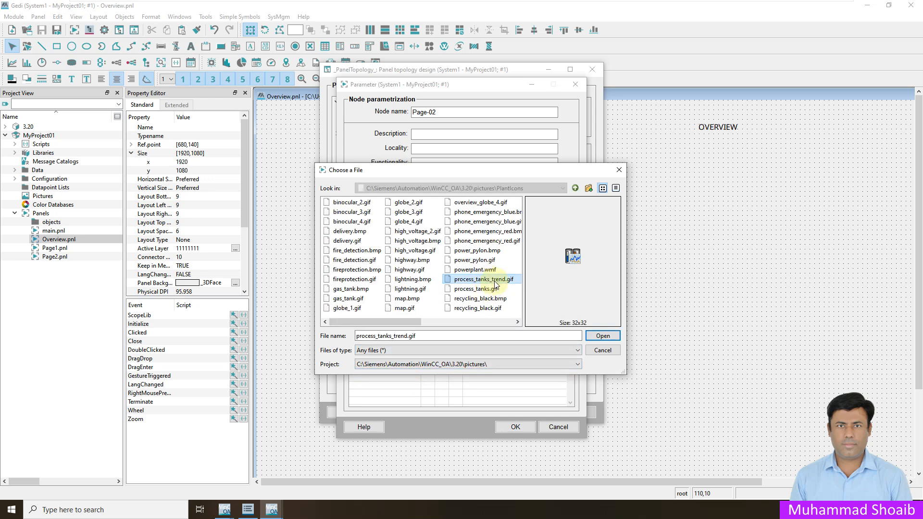
scroll(495, 285, "down", 1)
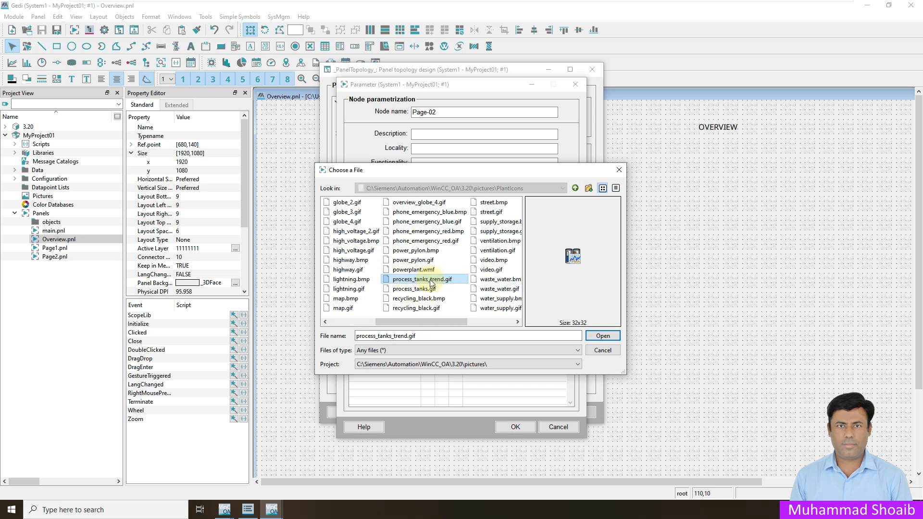
left_click(603, 335)
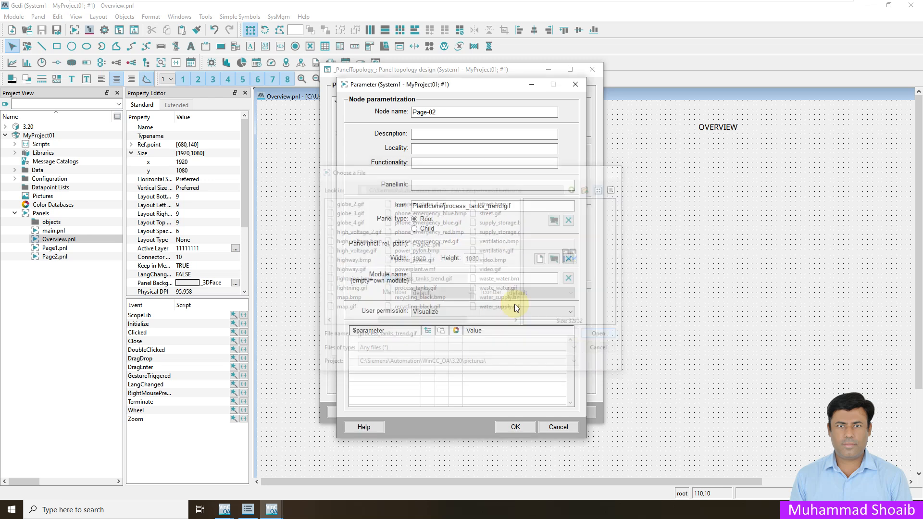
left_click(515, 428)
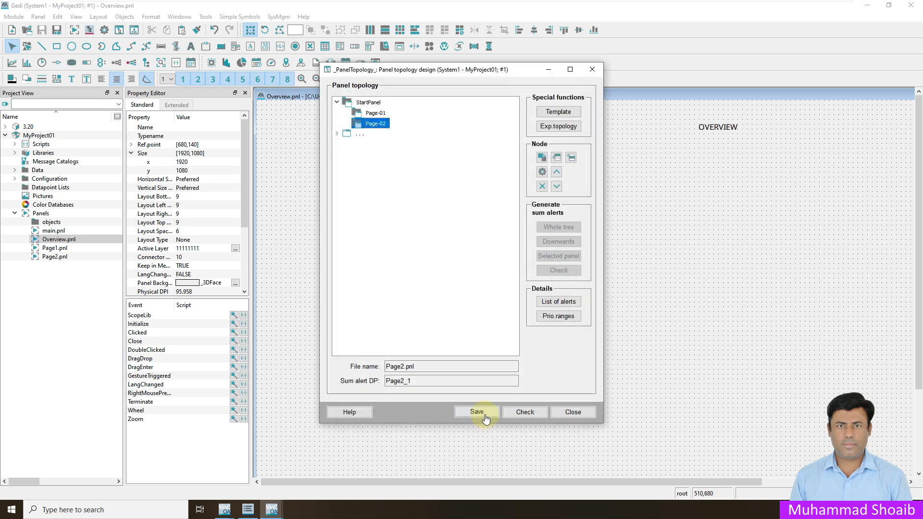
Step: Save the changed panel topology and generate sum alerts for the whole tree
left_click(476, 412)
left_click(479, 285)
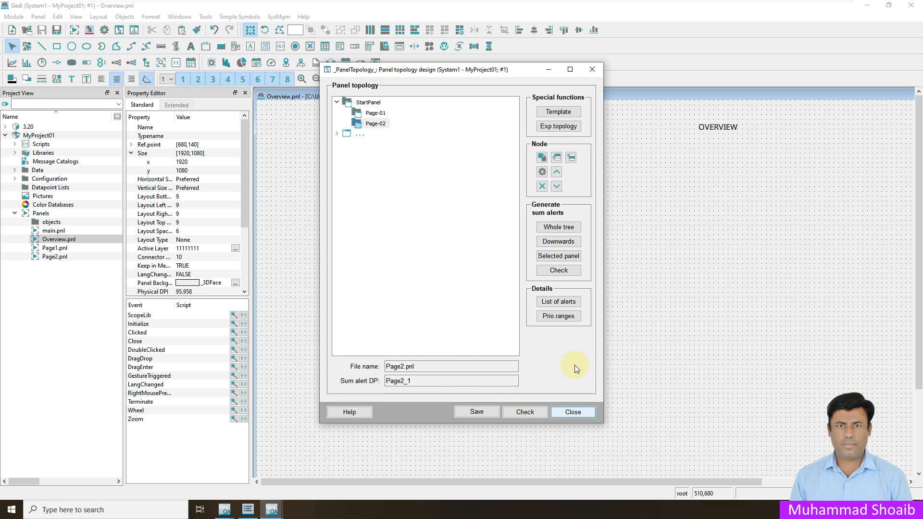
left_click(564, 232)
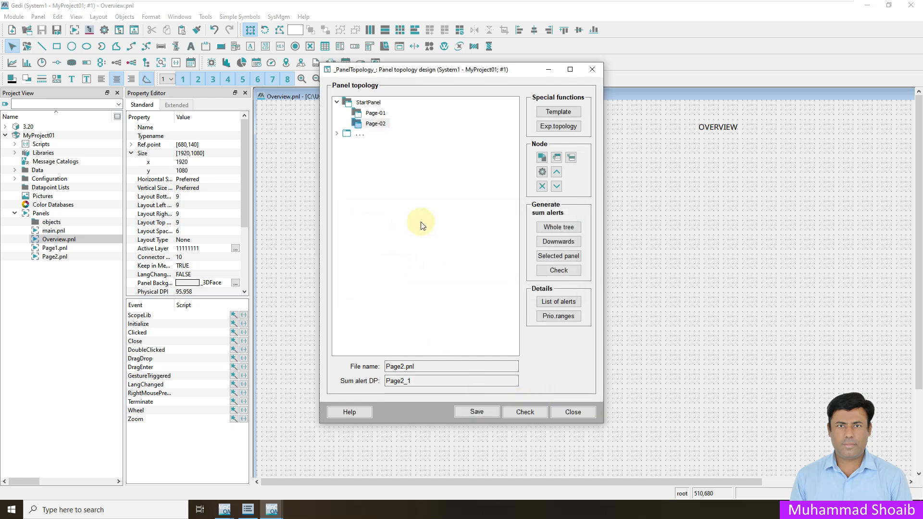
Step: Close the panel topology window and bring the running Basepanel to the front
left_click(573, 413)
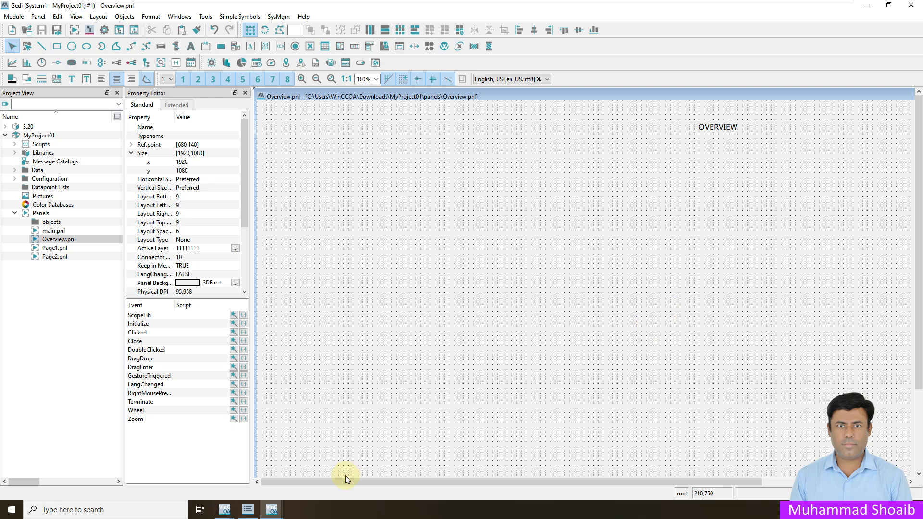
mouse_move(272, 513)
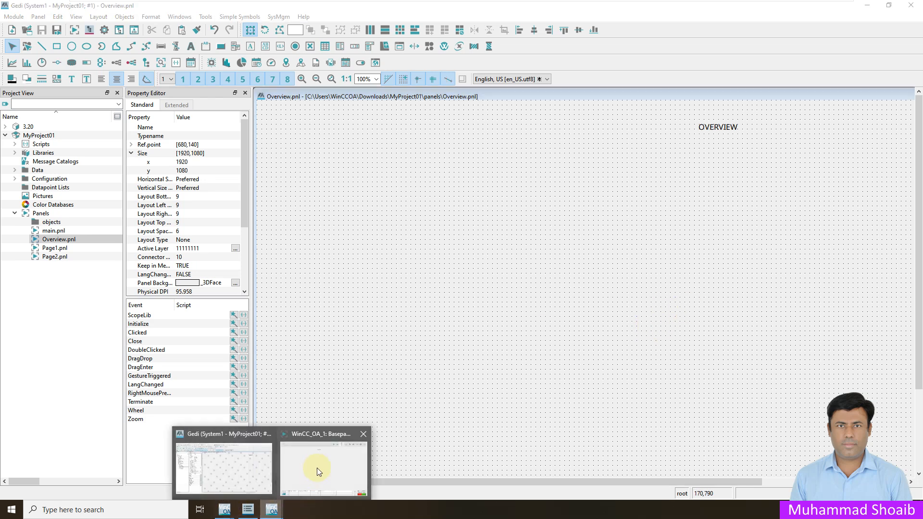
mouse_move(315, 467)
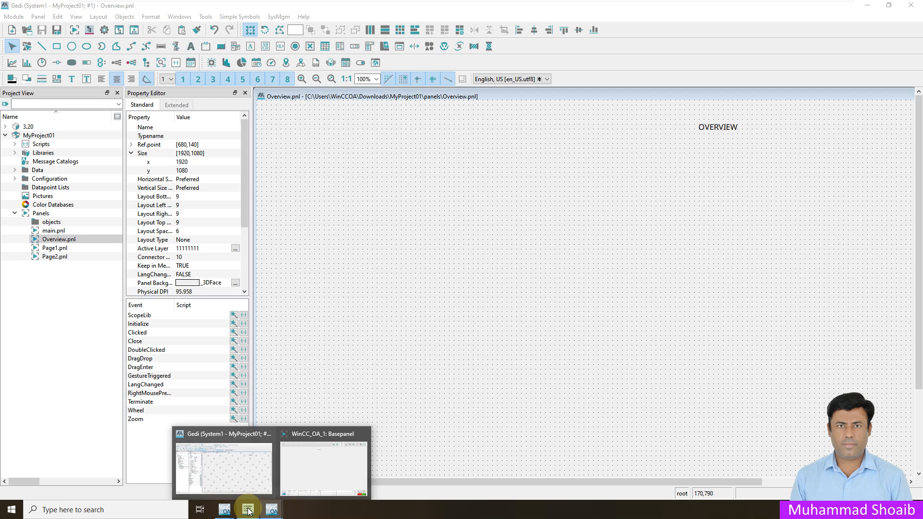
left_click(299, 468)
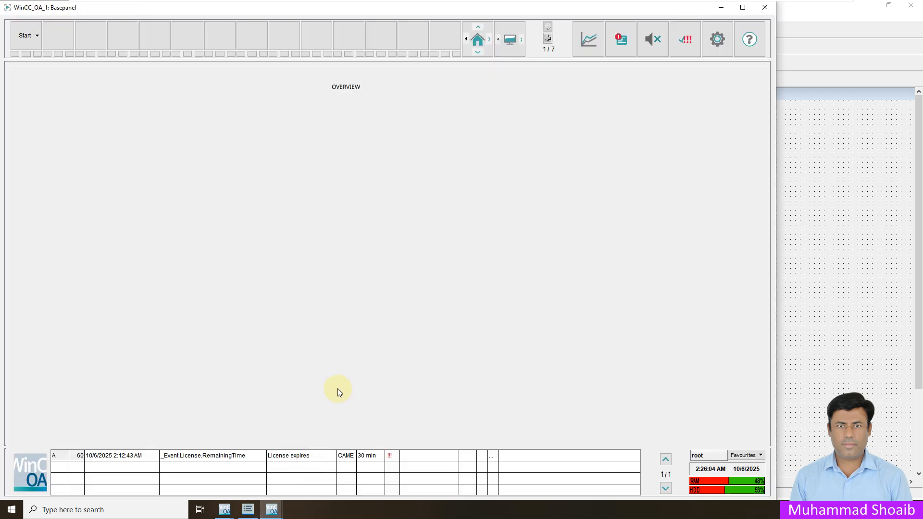
Step: Bring the WinCC OA Console to the front from the taskbar
left_click(273, 510)
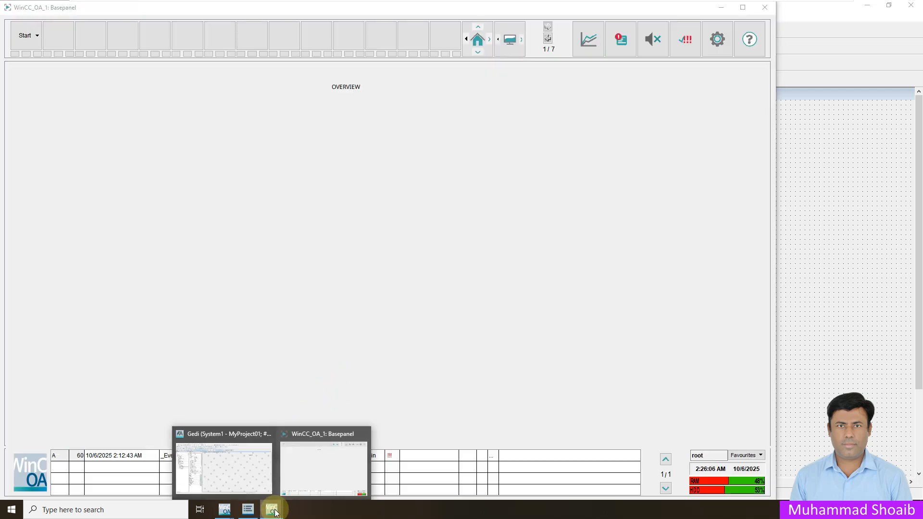
left_click(247, 509)
mouse_move(233, 511)
left_click(265, 464)
Step: Stop the second User Interface manager, confirm, then start it again
left_click(757, 261)
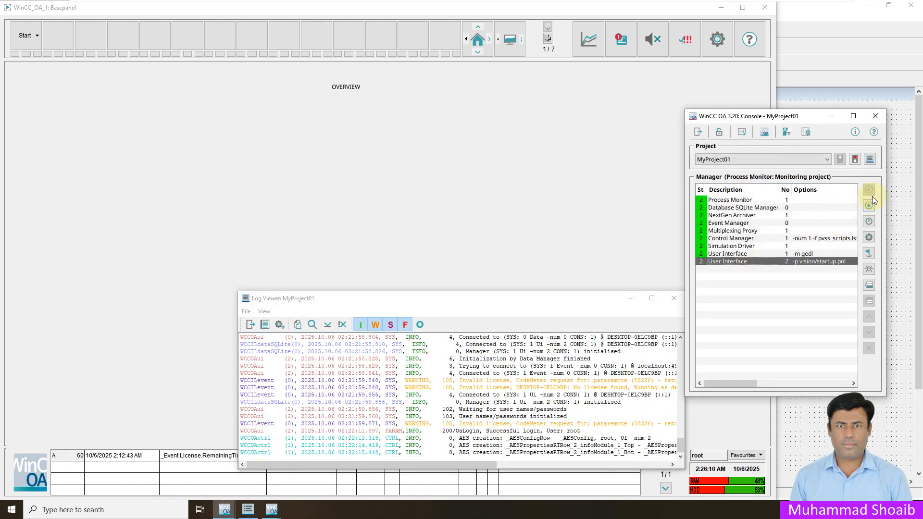
left_click(868, 206)
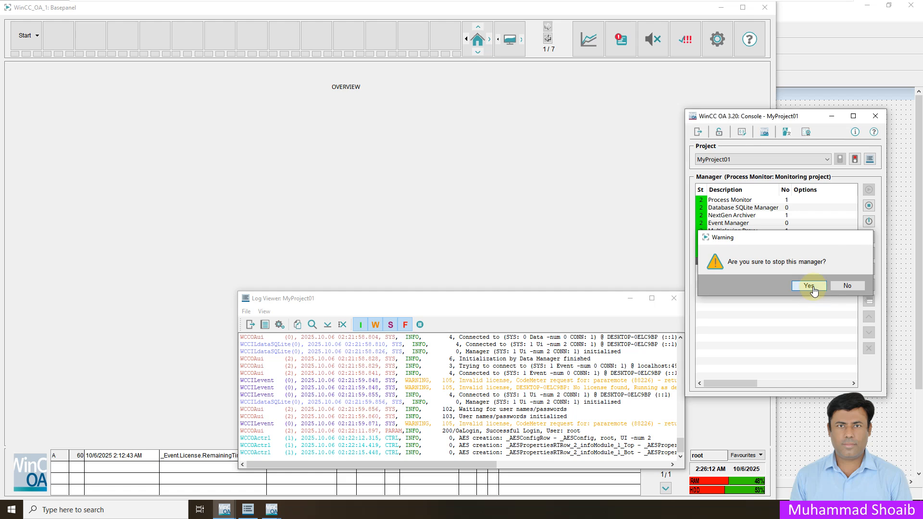
left_click(810, 287)
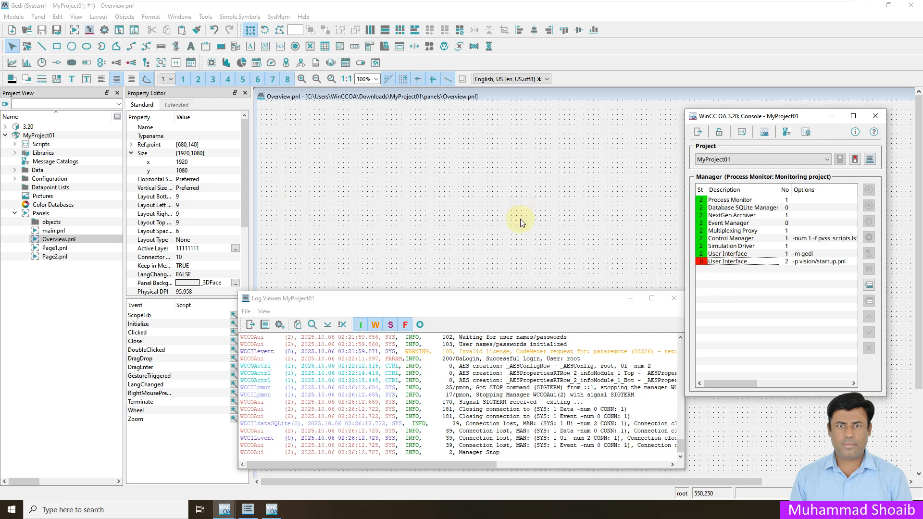
left_click(788, 262)
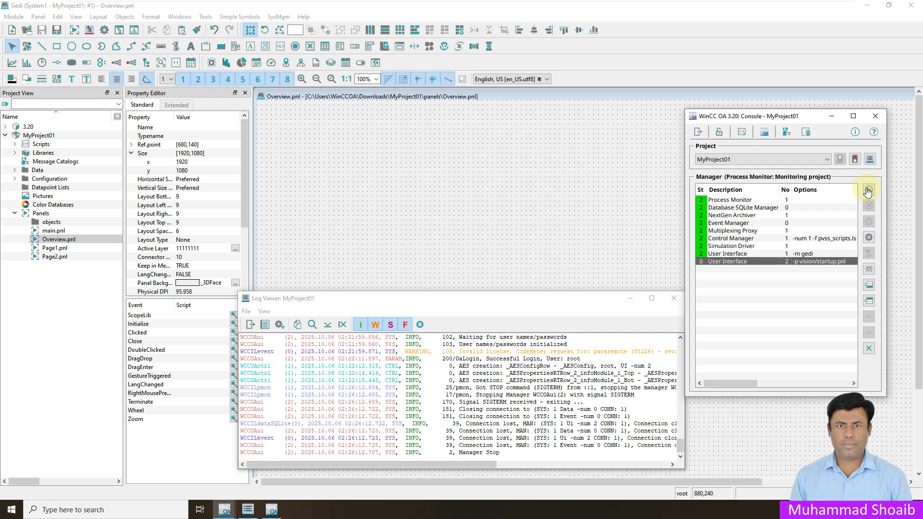
left_click(868, 191)
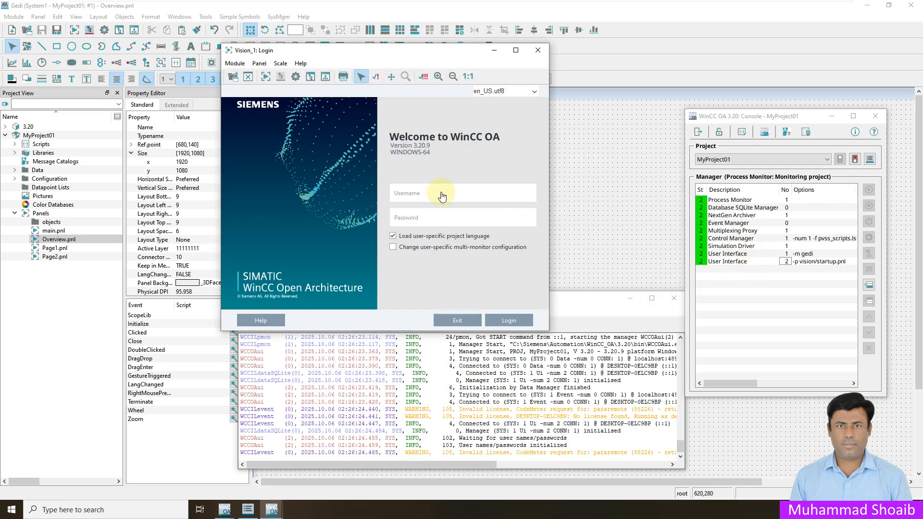
Step: Log in to the Vision runtime and minimize the Console window
left_click(508, 320)
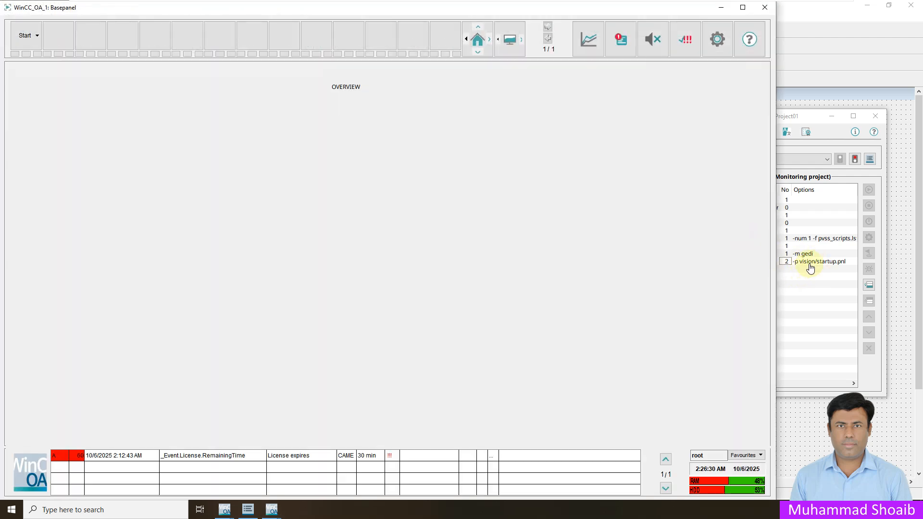
left_click(813, 262)
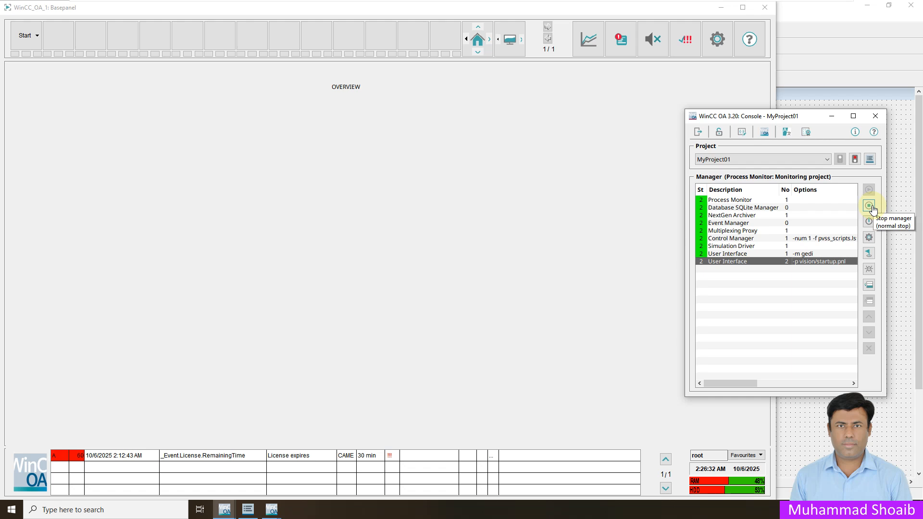
left_click(832, 117)
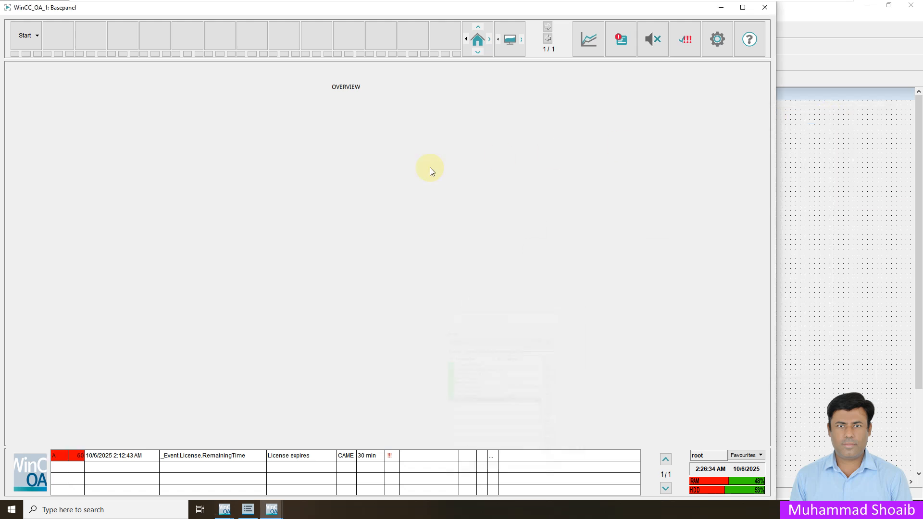
Step: Try the unassigned first toolbar slot and dismiss the panel-not-found warning
left_click(62, 38)
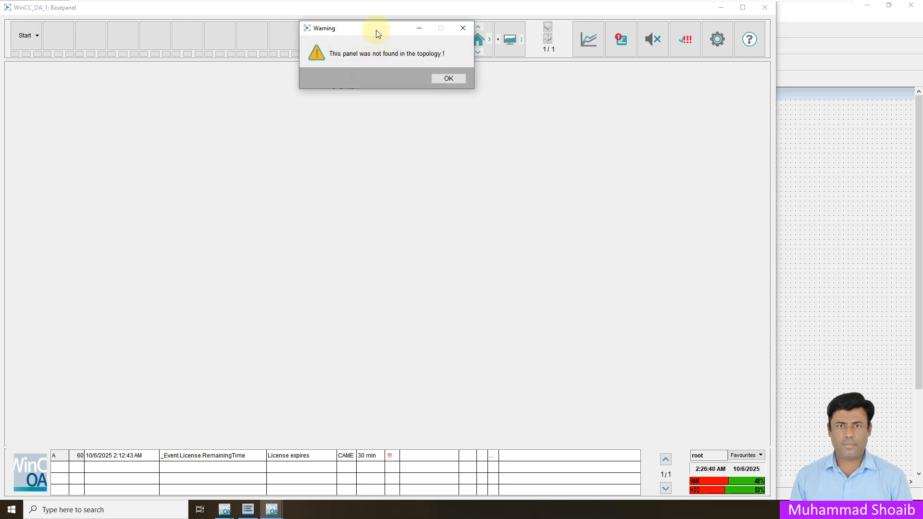
left_click_drag(379, 32, 336, 121)
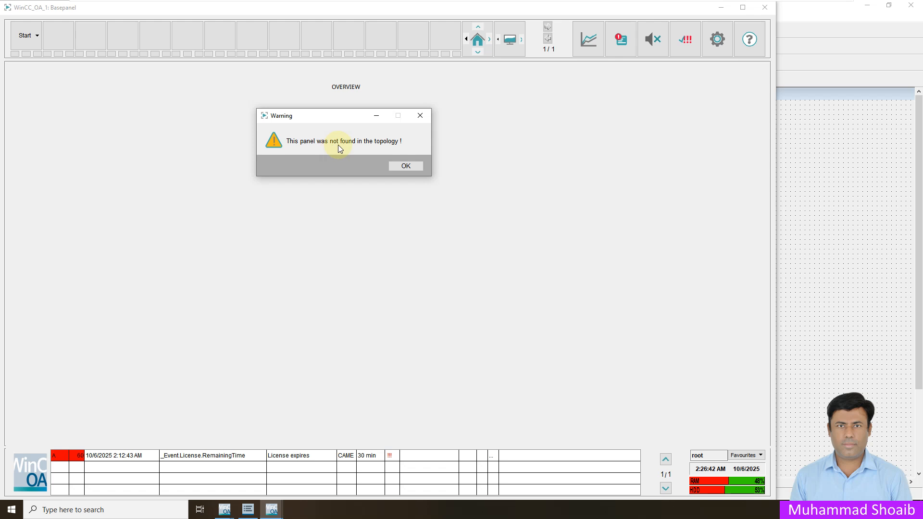
left_click(405, 165)
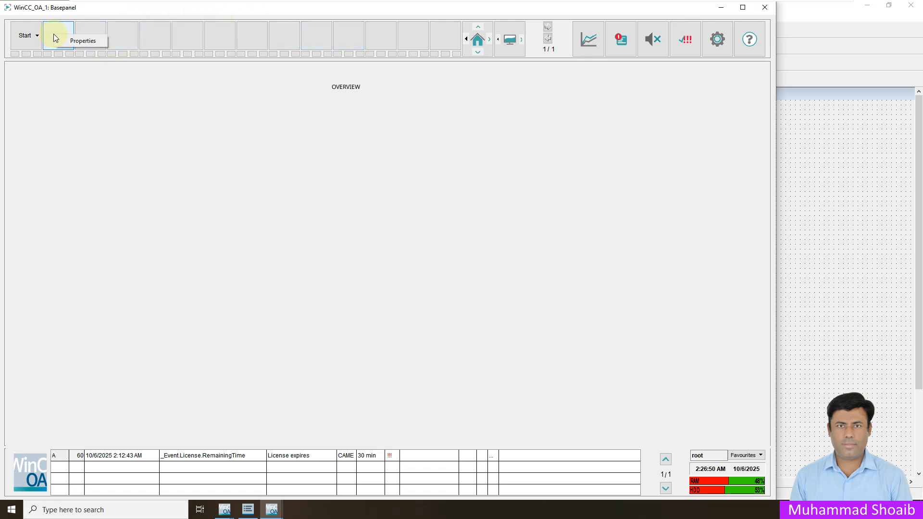
Step: Link the first toolbar slot to StartPanel's Page-01
left_click(67, 40)
left_click(305, 71)
left_click(345, 81)
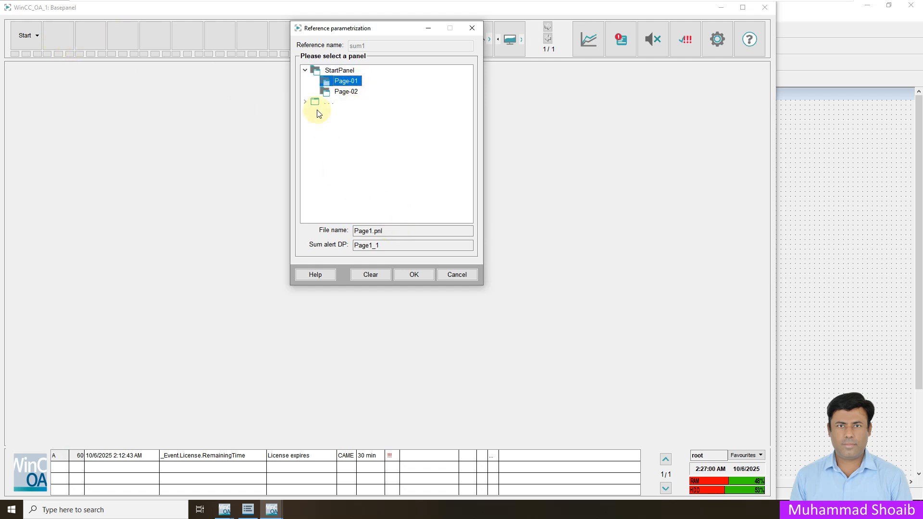
left_click(415, 275)
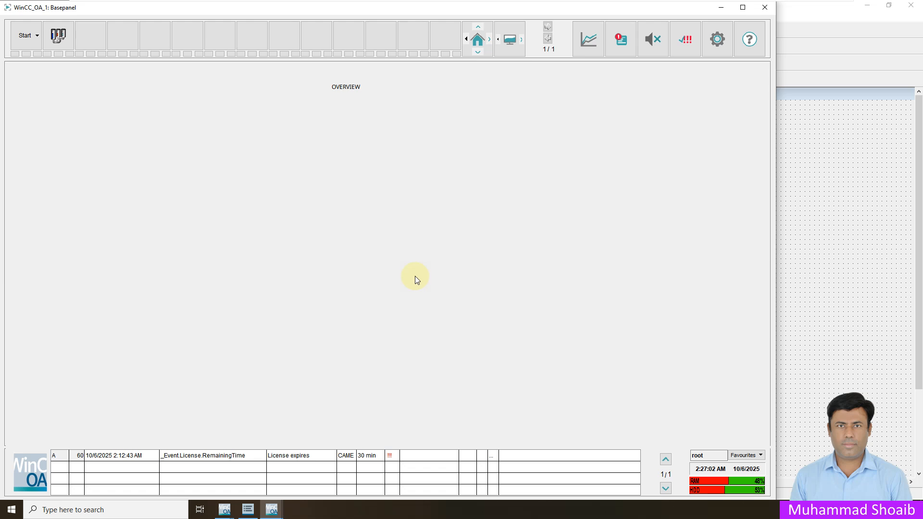
Step: Link the second toolbar slot to StartPanel's Page-02
right_click(91, 38)
left_click(108, 42)
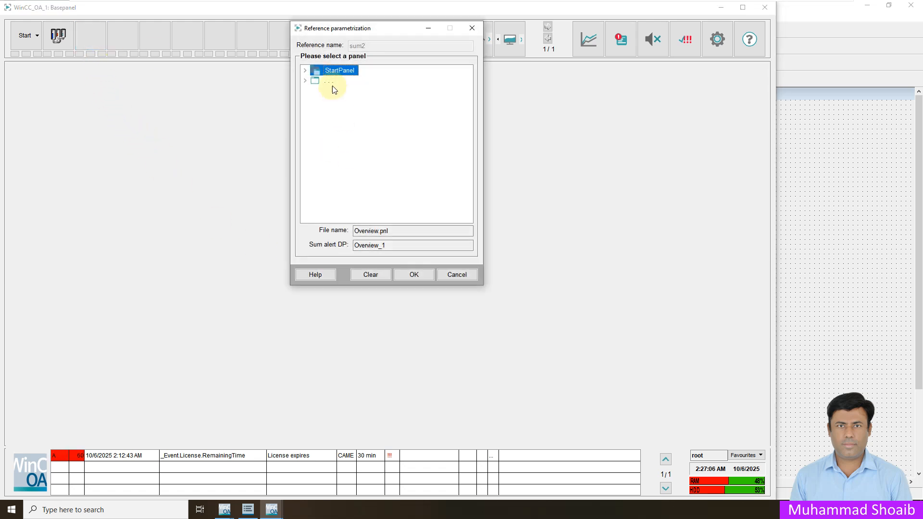
left_click(305, 71)
left_click(343, 91)
left_click(416, 275)
left_click(58, 38)
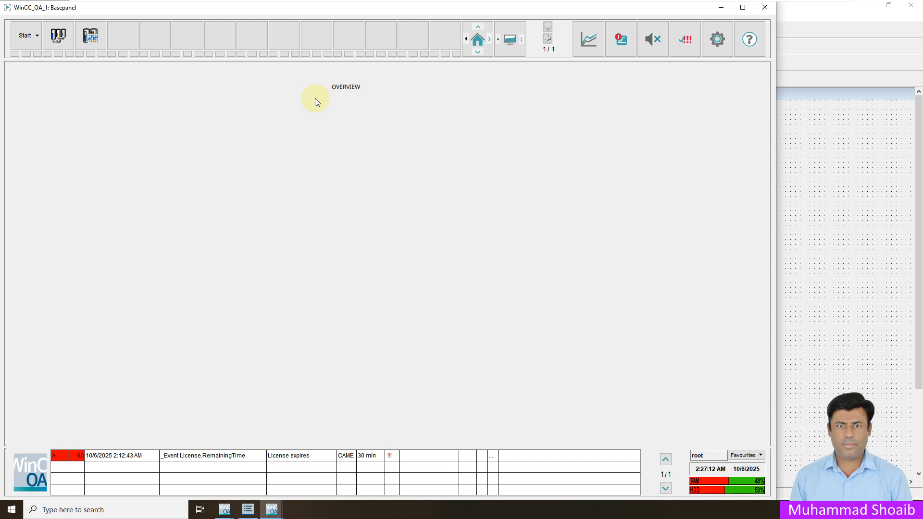
Step: Open Page-01 and Page-02 from the toolbar, then Page-01 from the Start menu
left_click(60, 42)
left_click(91, 36)
left_click(27, 39)
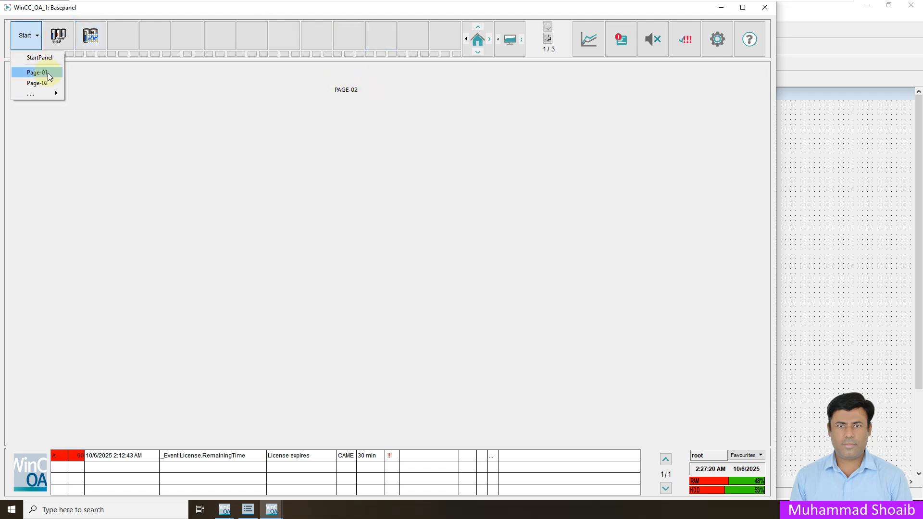
left_click(43, 72)
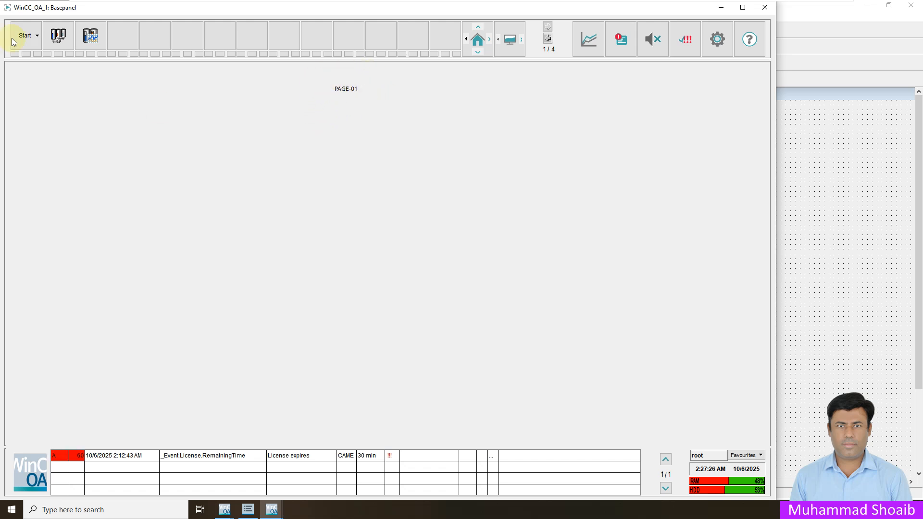
Step: Return to the StartPanel overview via Start, then open Page-01 and Page-02 from the toolbar
left_click(26, 36)
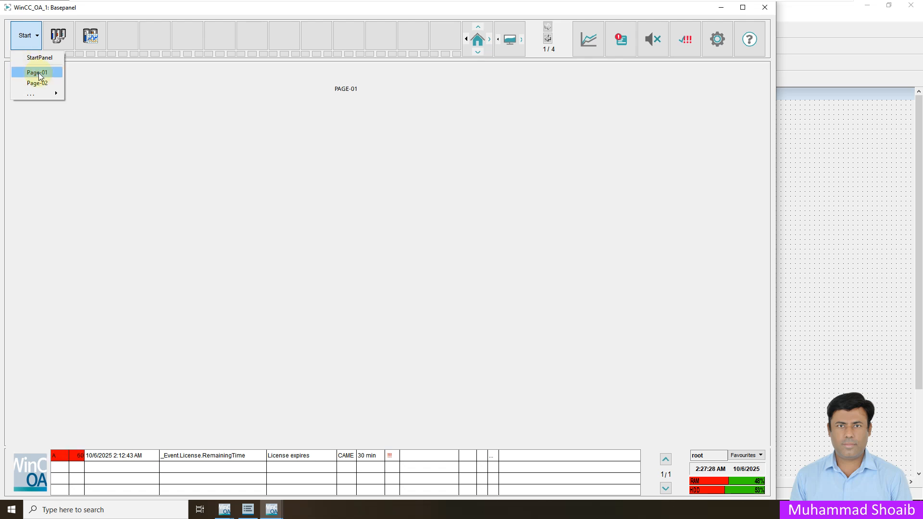
left_click(47, 58)
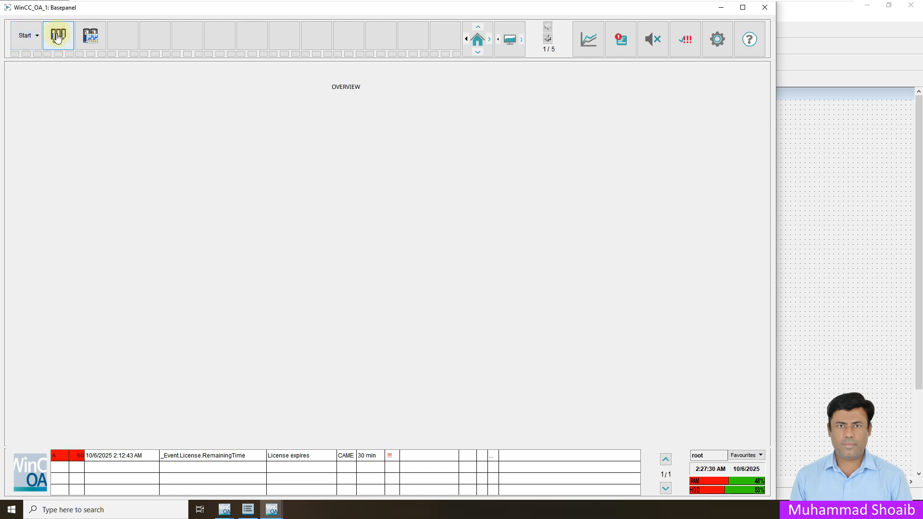
left_click(62, 37)
left_click(88, 42)
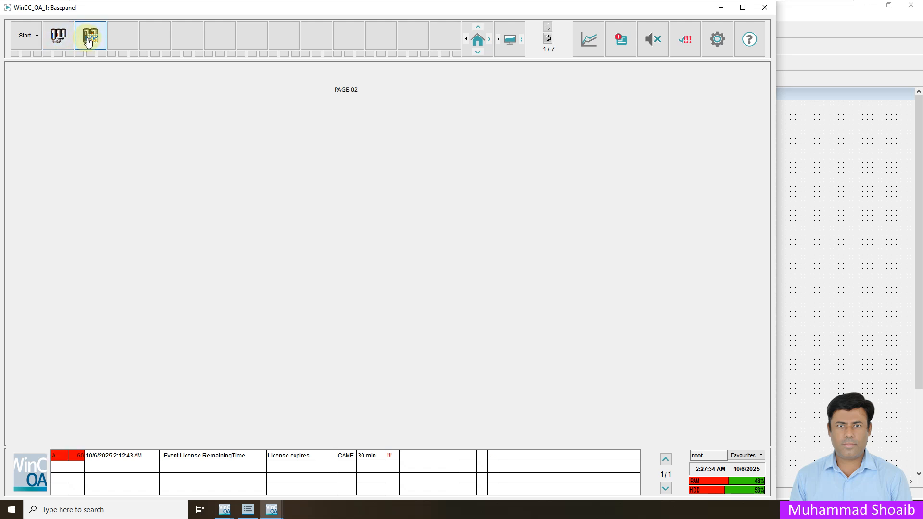